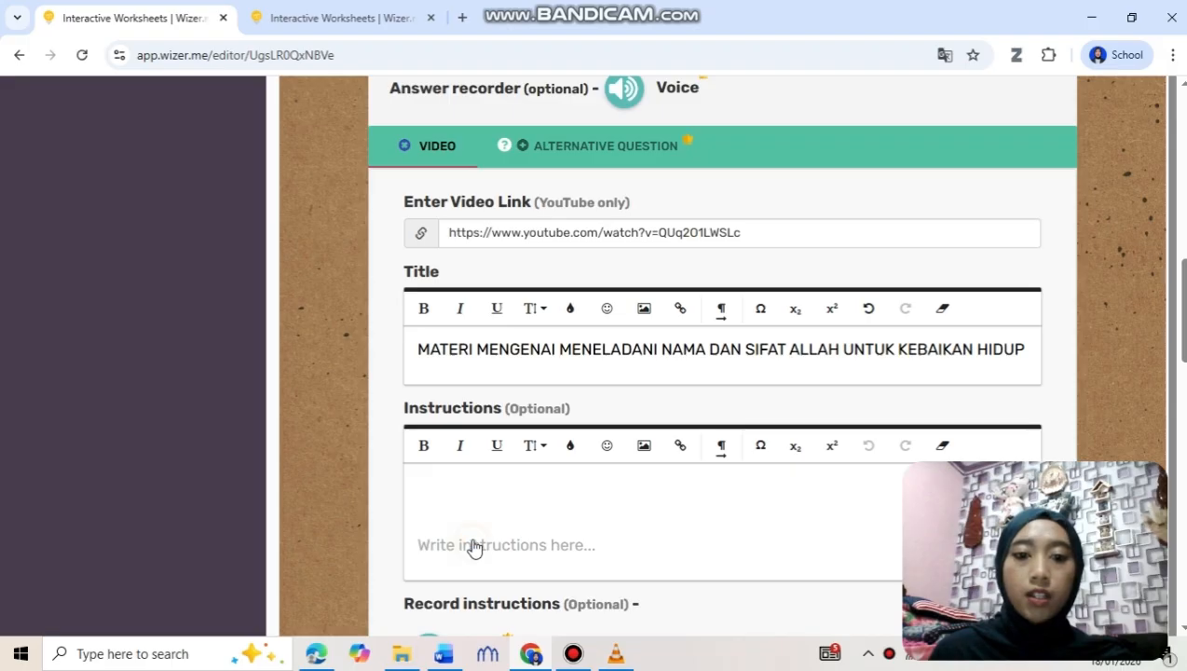
- Add the instruction "Tontonlah video berikut ini!" as a bullet to the video activity and finish editing it
click(473, 546)
key(super+v)
scroll(587, 367, down, 3)
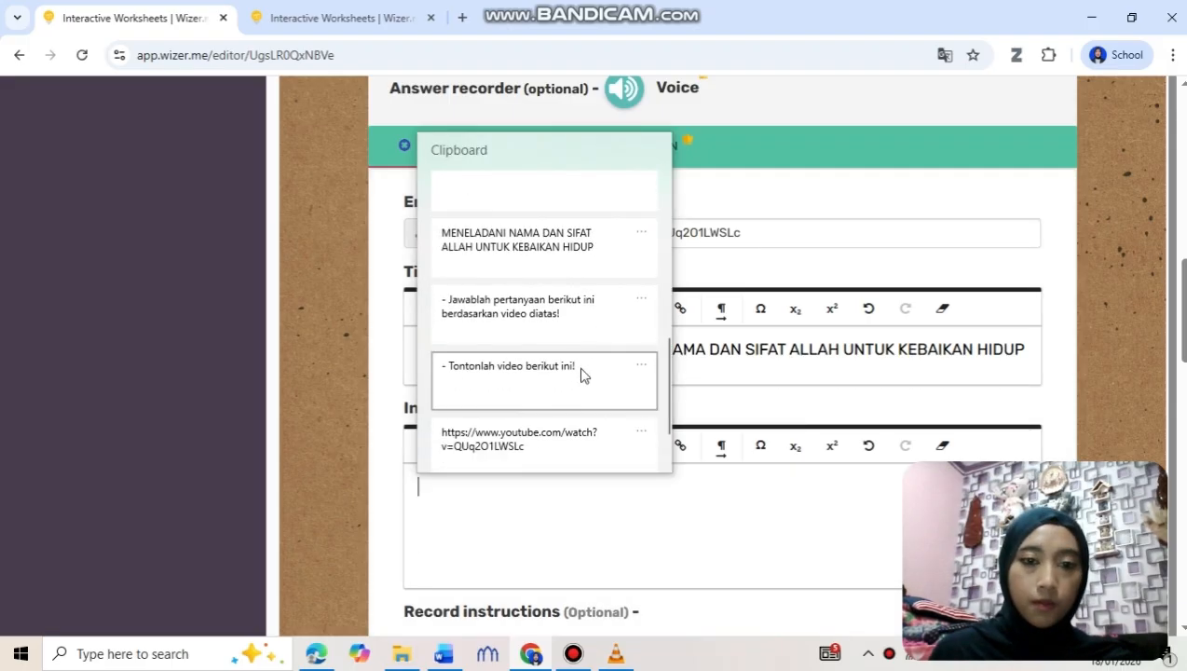
click(580, 374)
scroll(559, 373, down, 3)
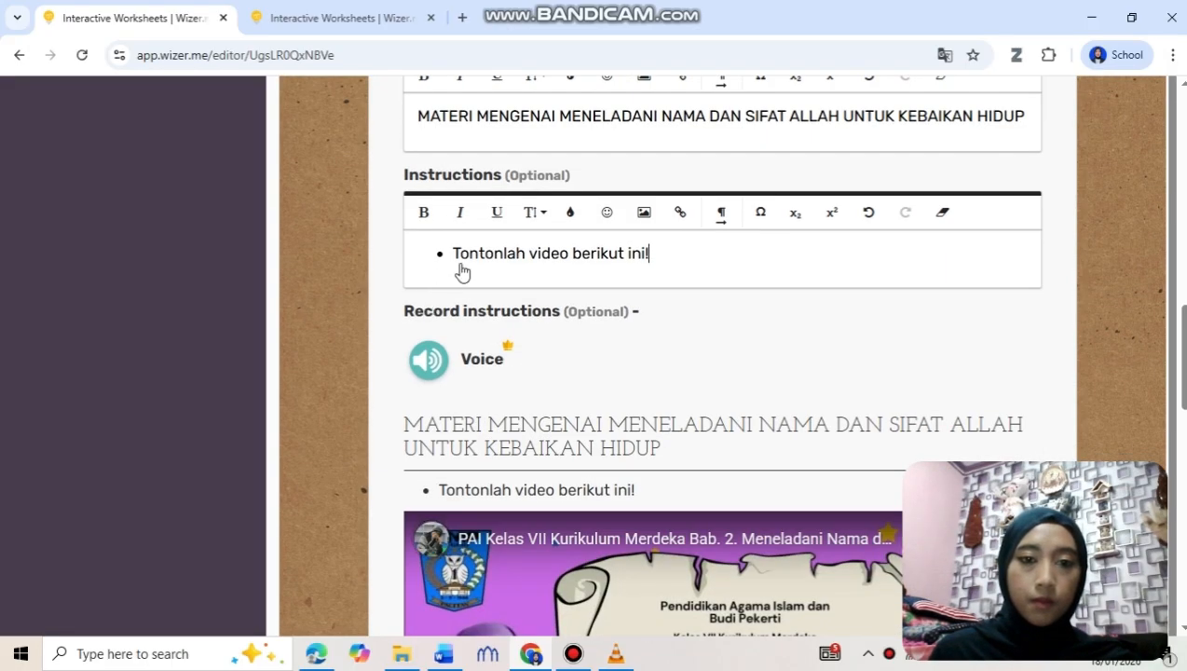
scroll(769, 317, down, 7)
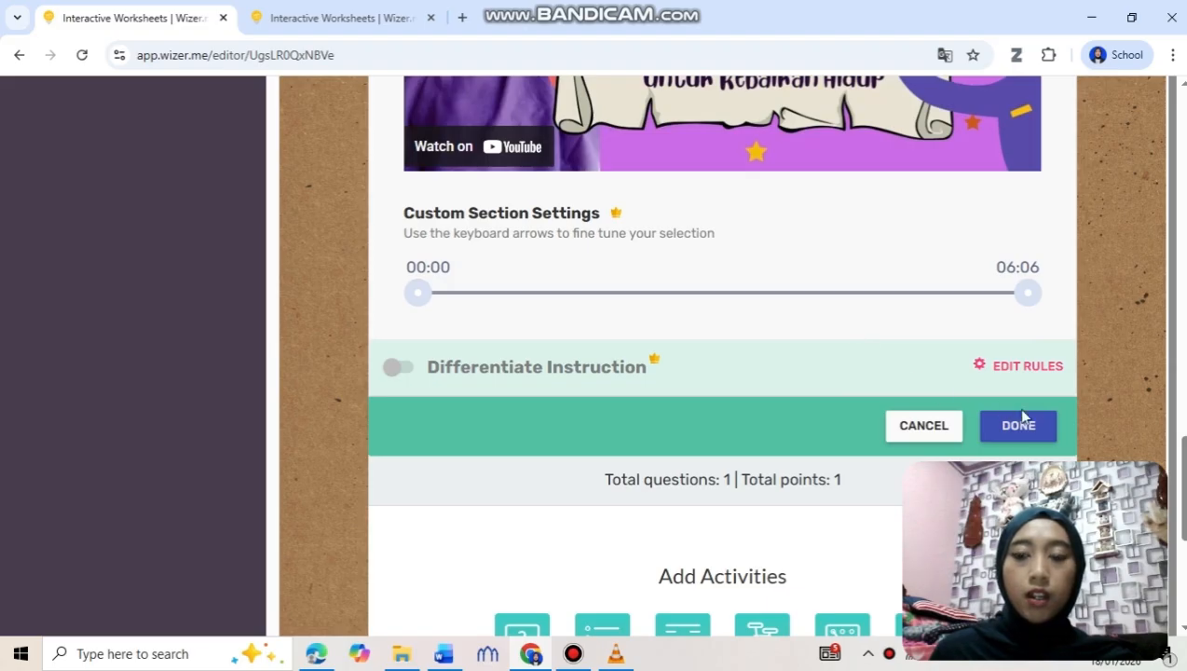
click(1038, 428)
- Add an open question "APA YANG KAMU PAHAMI DARI MATAERI DIATAS!" with the instruction "JAWAB DENGAN BAHASA KAMU" and finish it
scroll(1030, 427, down, 4)
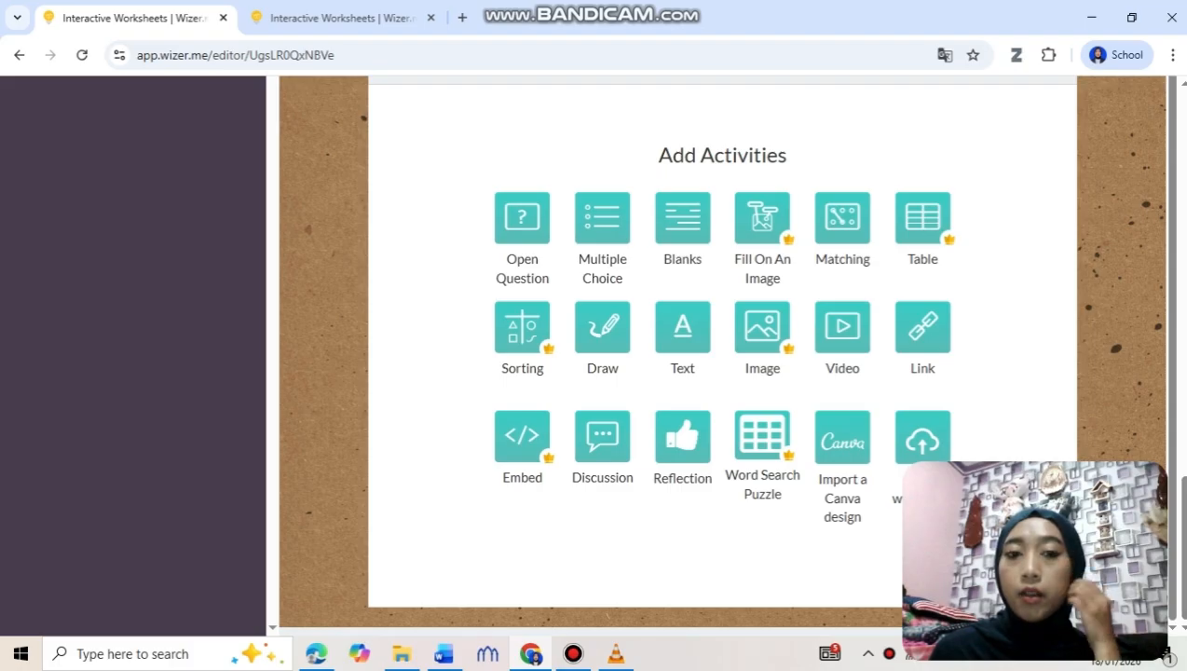
click(523, 241)
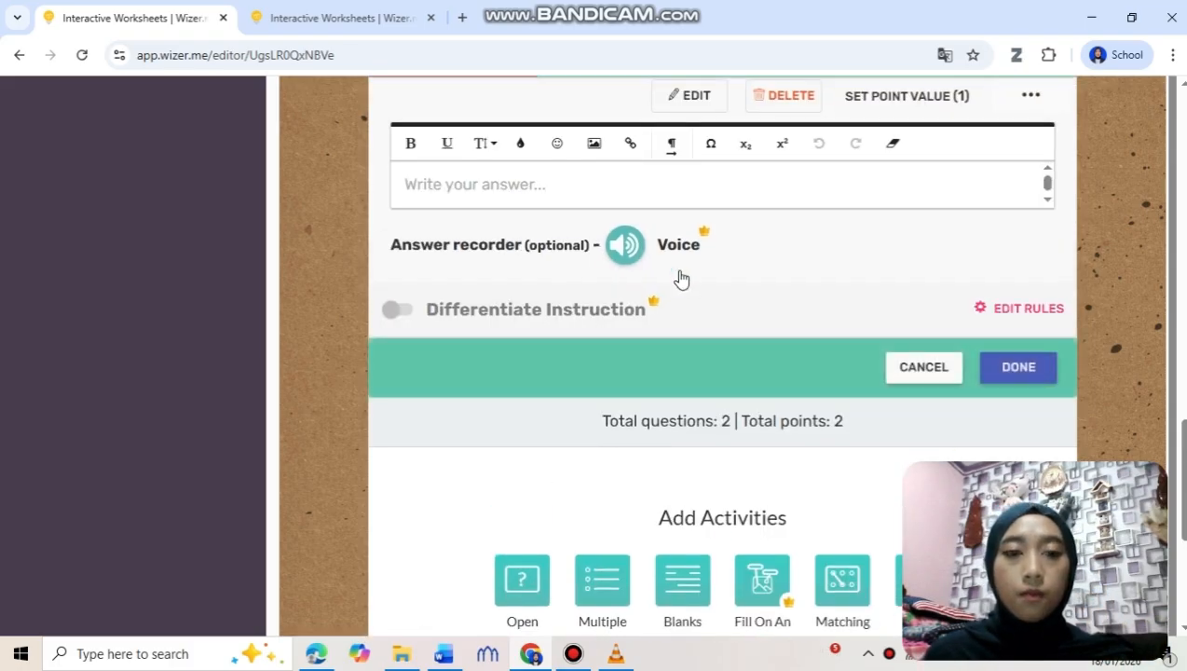
scroll(572, 298, up, 3)
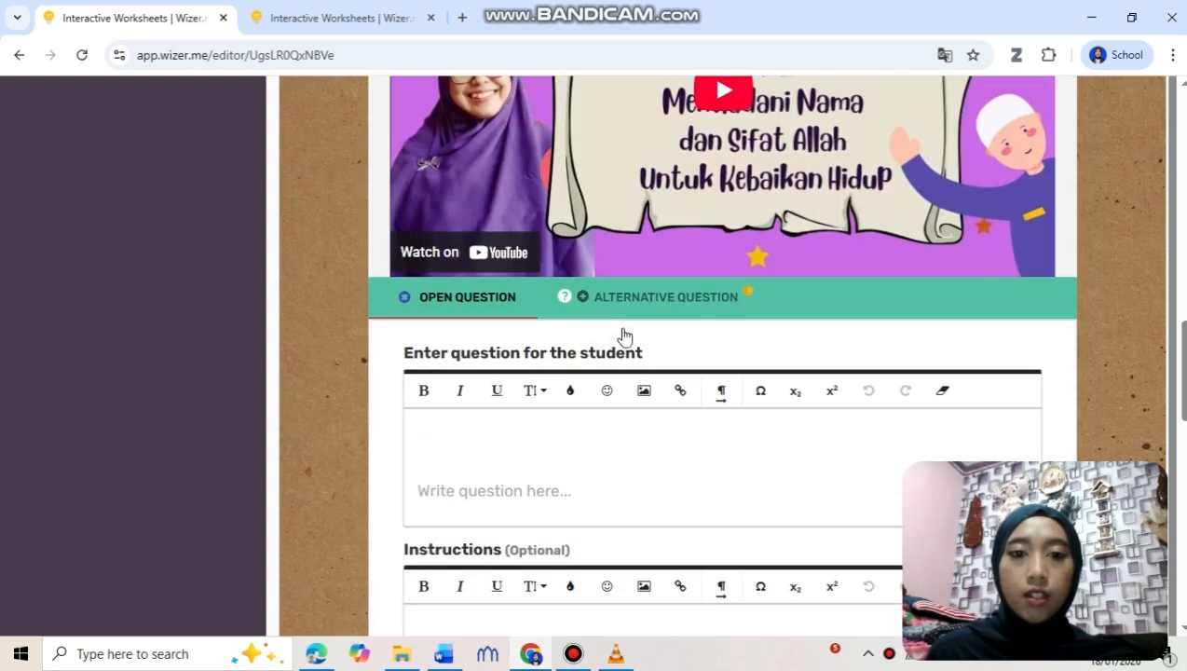
scroll(635, 352, down, 3)
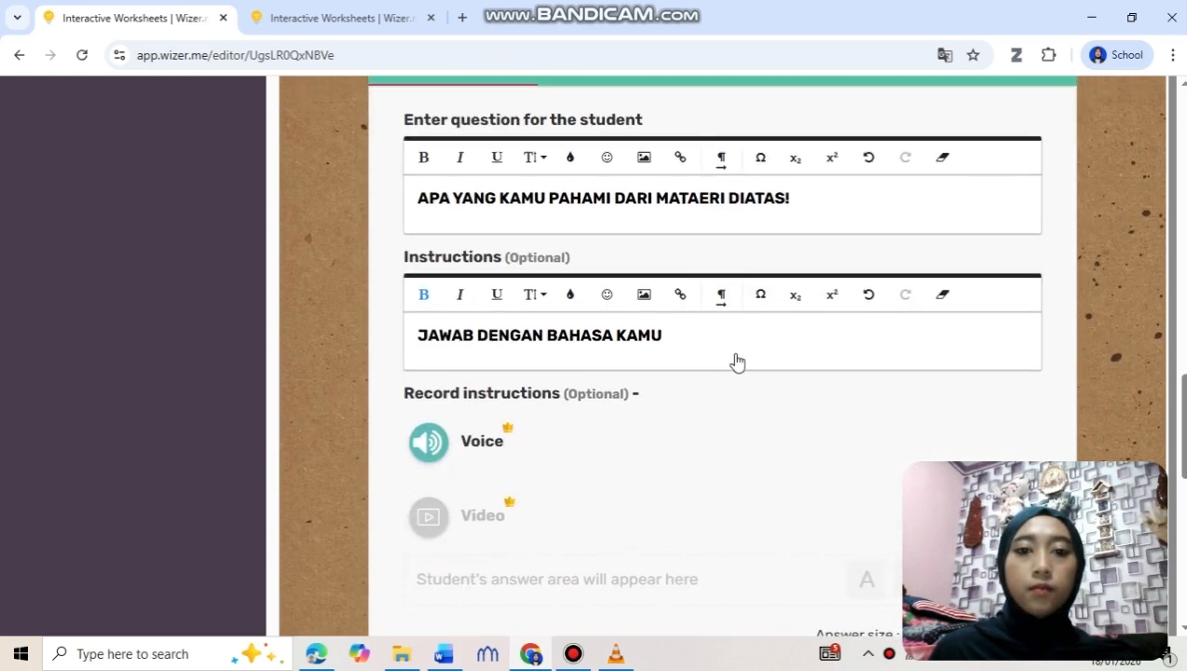
scroll(736, 361, down, 5)
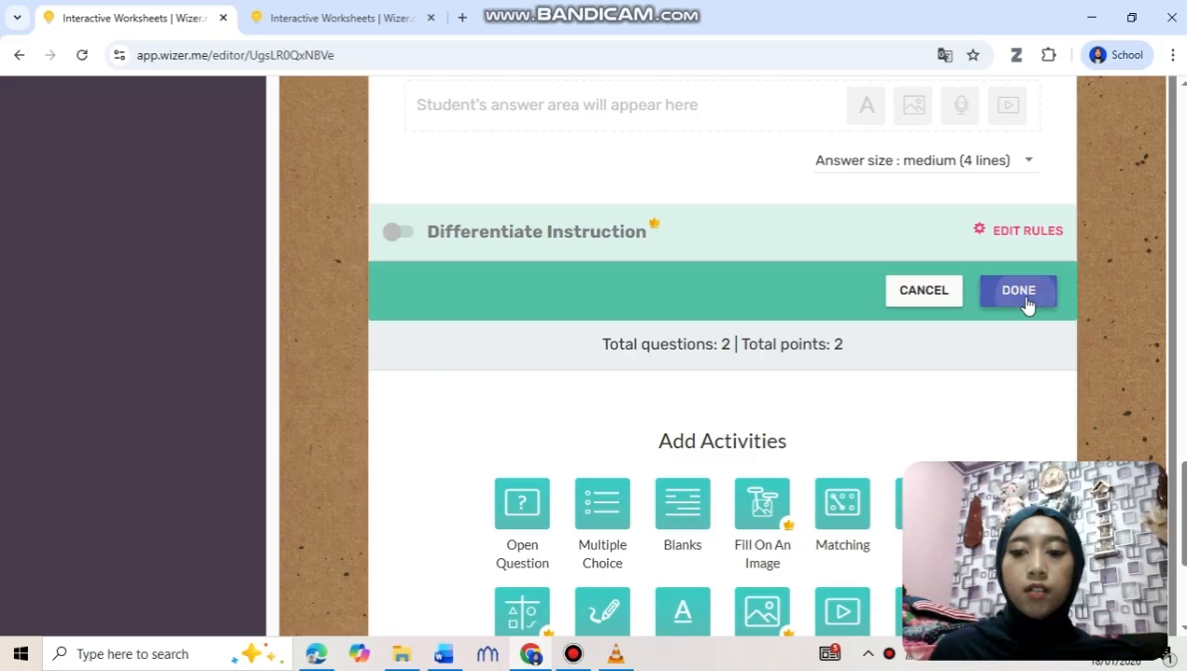
click(1022, 293)
- Add a multiple choice activity with the question "Dibawah ini merupakan dari asmaul husna kecuali?" from the clipboard history
scroll(1028, 305, down, 5)
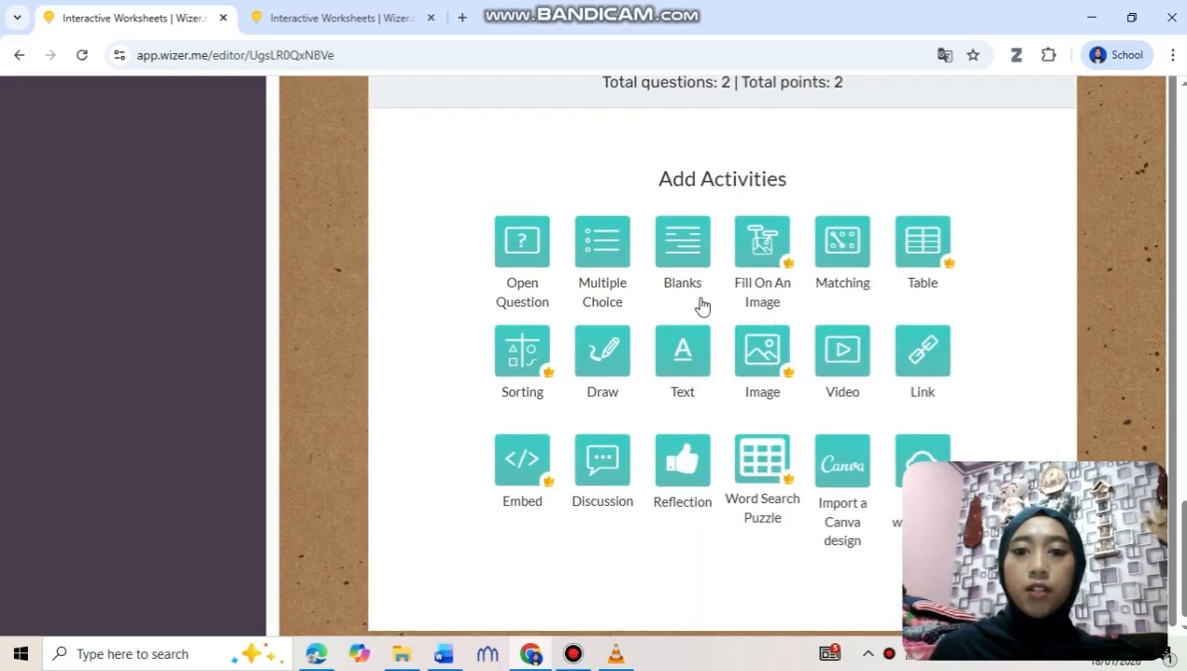
drag(1185, 528, 1185, 532)
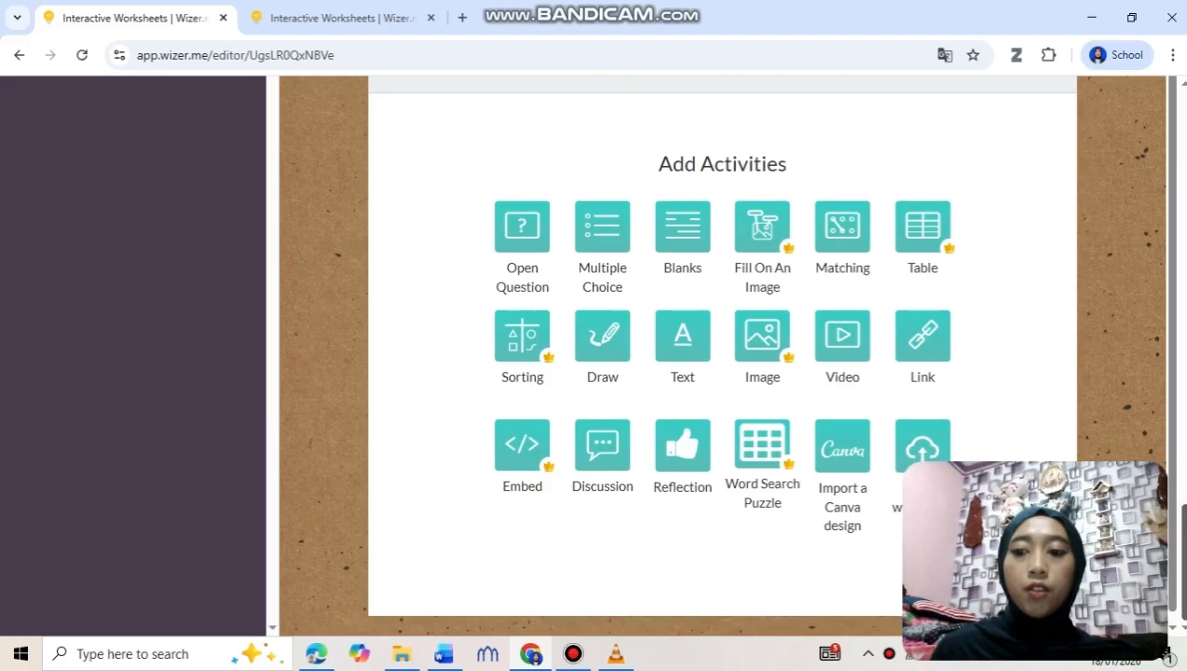
scroll(615, 267, up, 1)
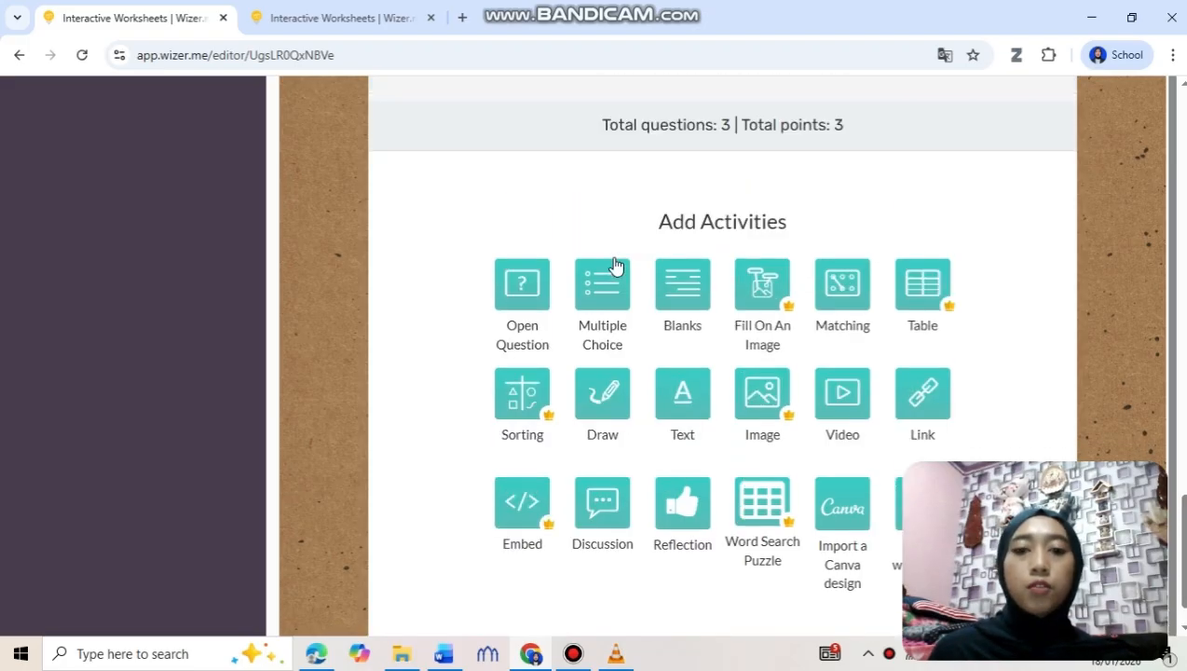
click(615, 267)
scroll(522, 331, up, 3)
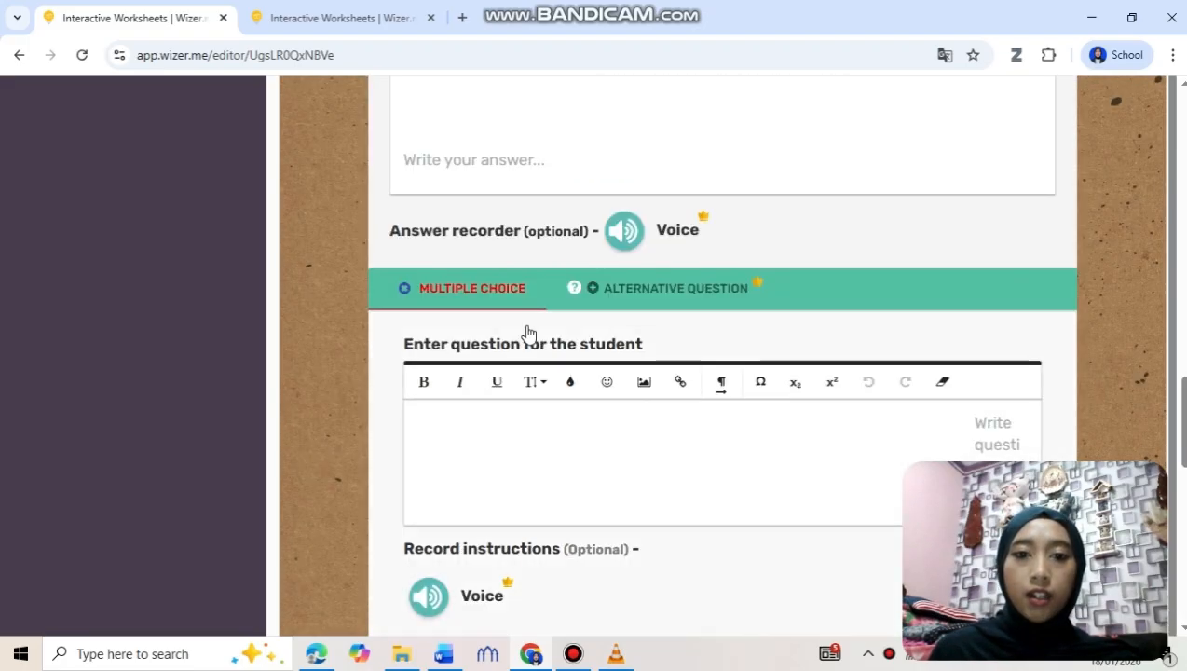
scroll(486, 425, down, 3)
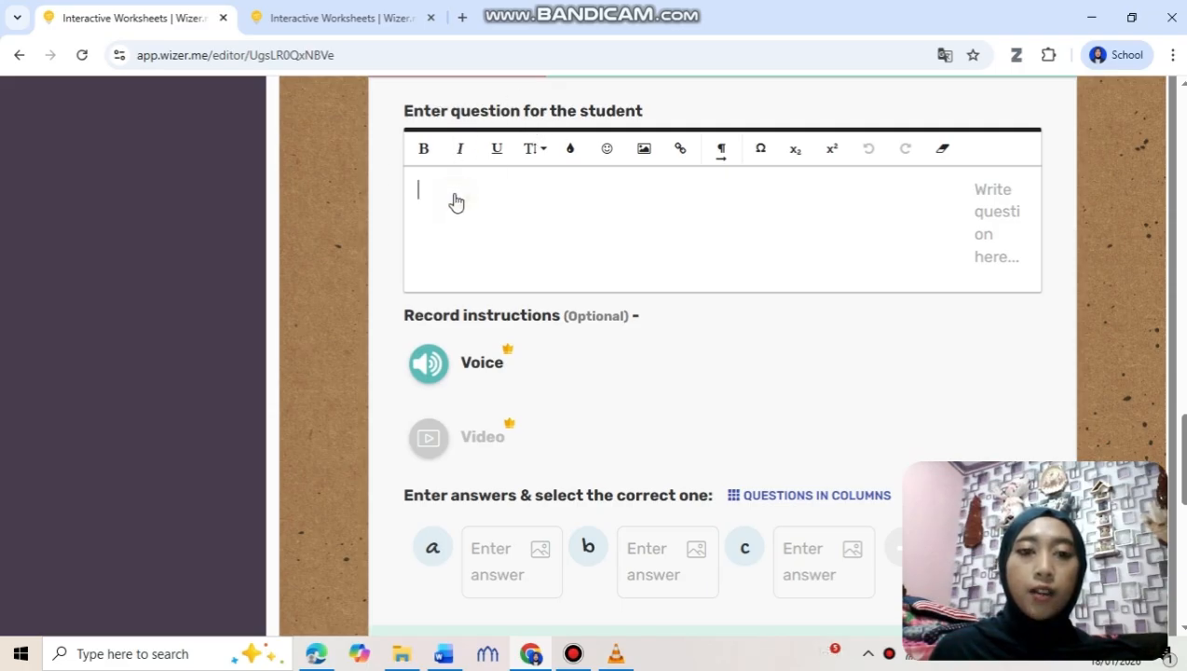
key(super+v)
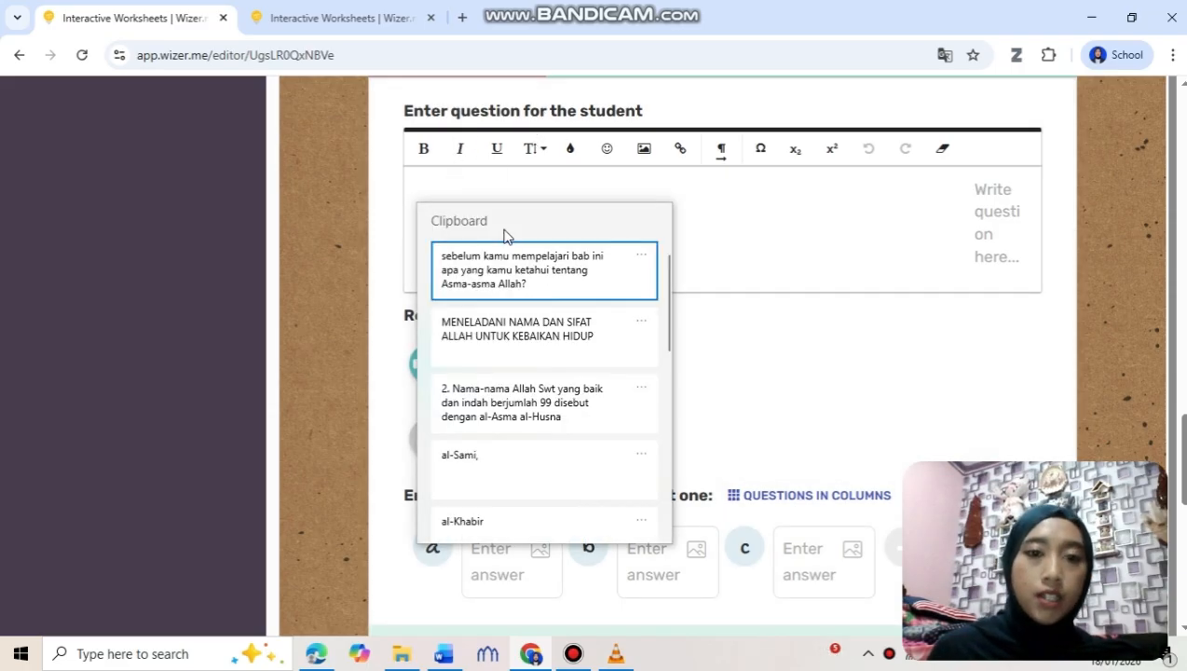
scroll(546, 364, down, 6)
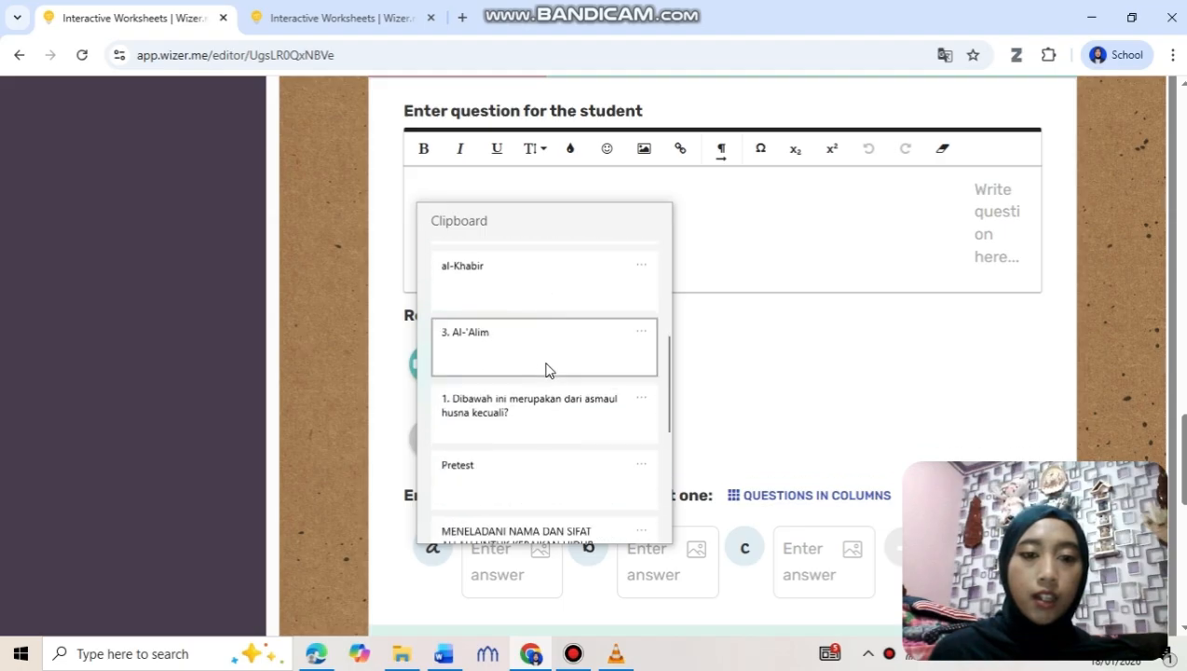
click(549, 307)
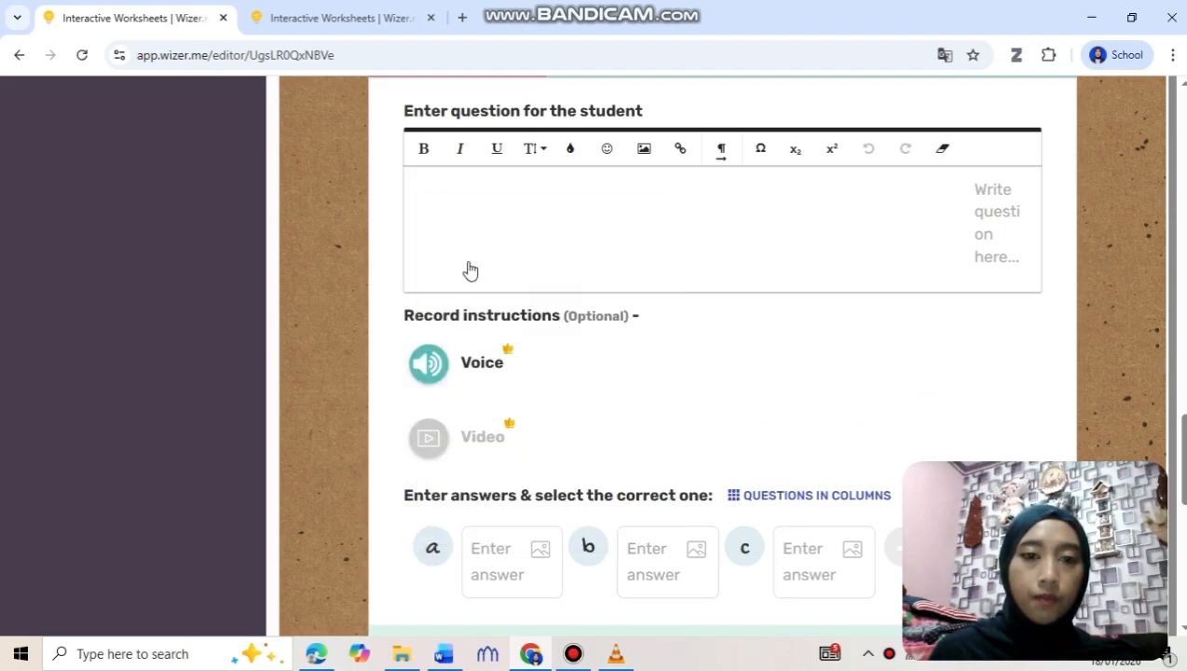
- Switch the answer layout to questions in columns and enter "al-Sami,", "al-Khabir" and "Al-'Alim" as answers a to c
scroll(808, 285, down, 3)
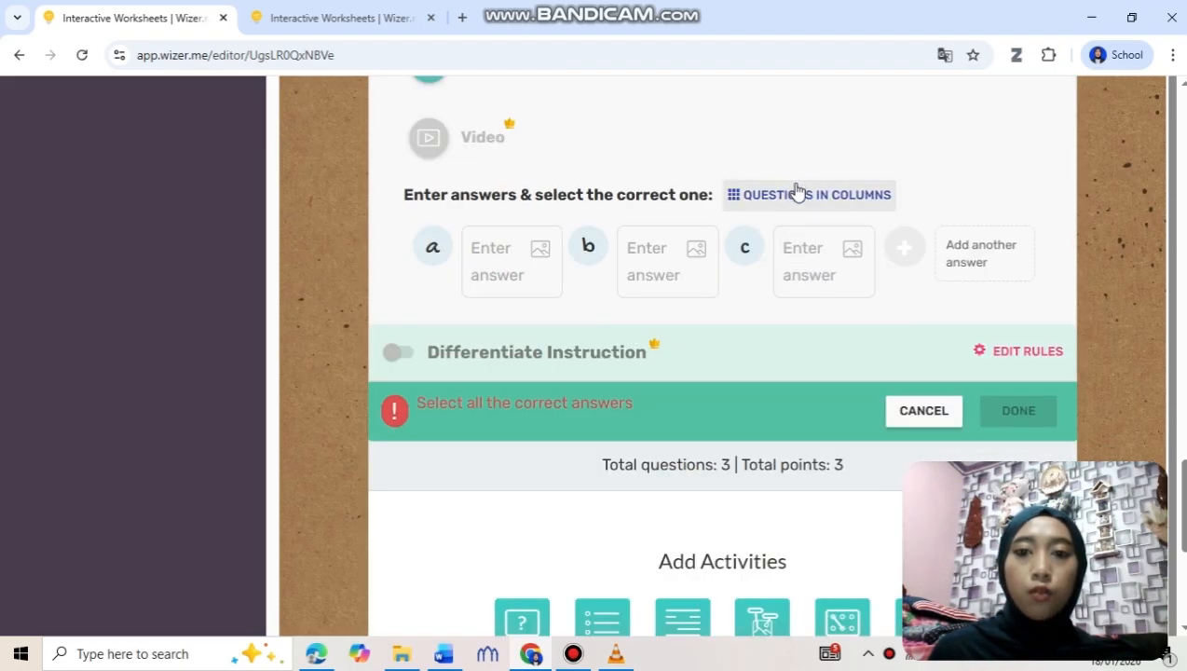
click(859, 203)
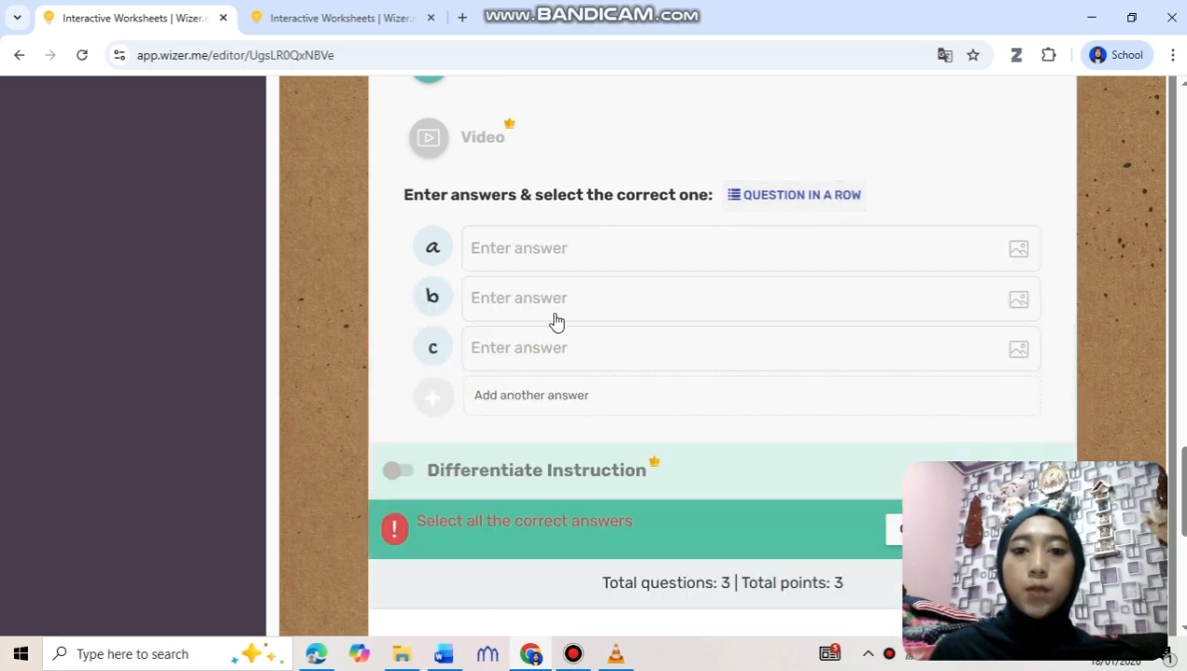
key(super+v)
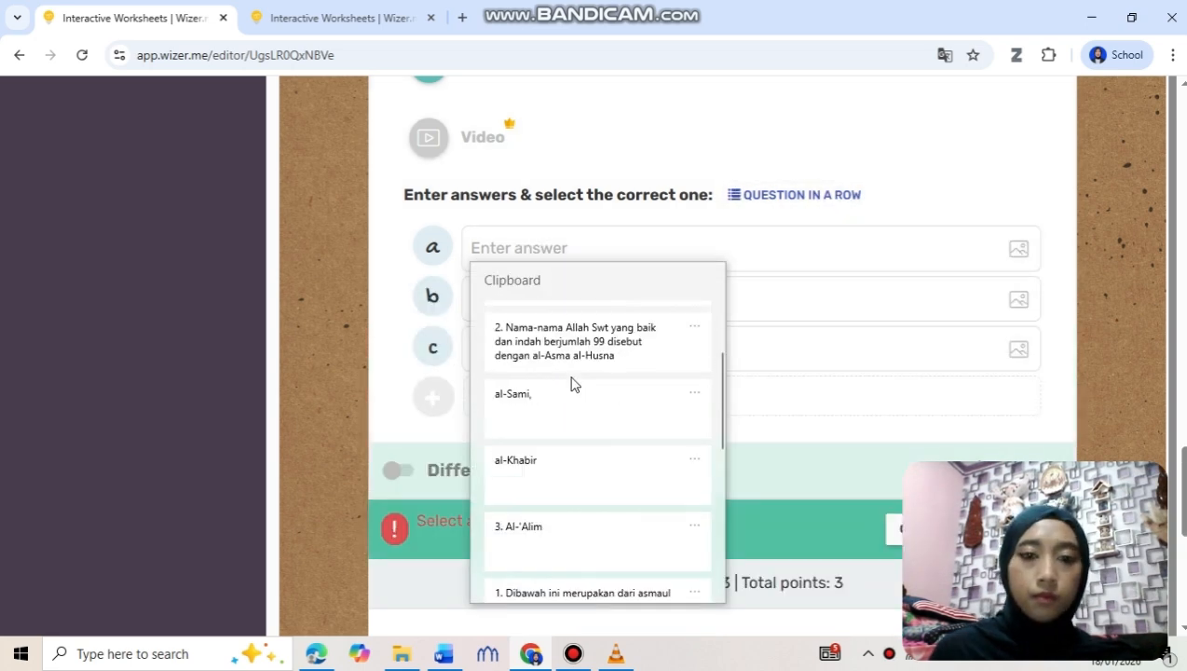
click(564, 392)
click(524, 307)
key(super+v)
click(561, 521)
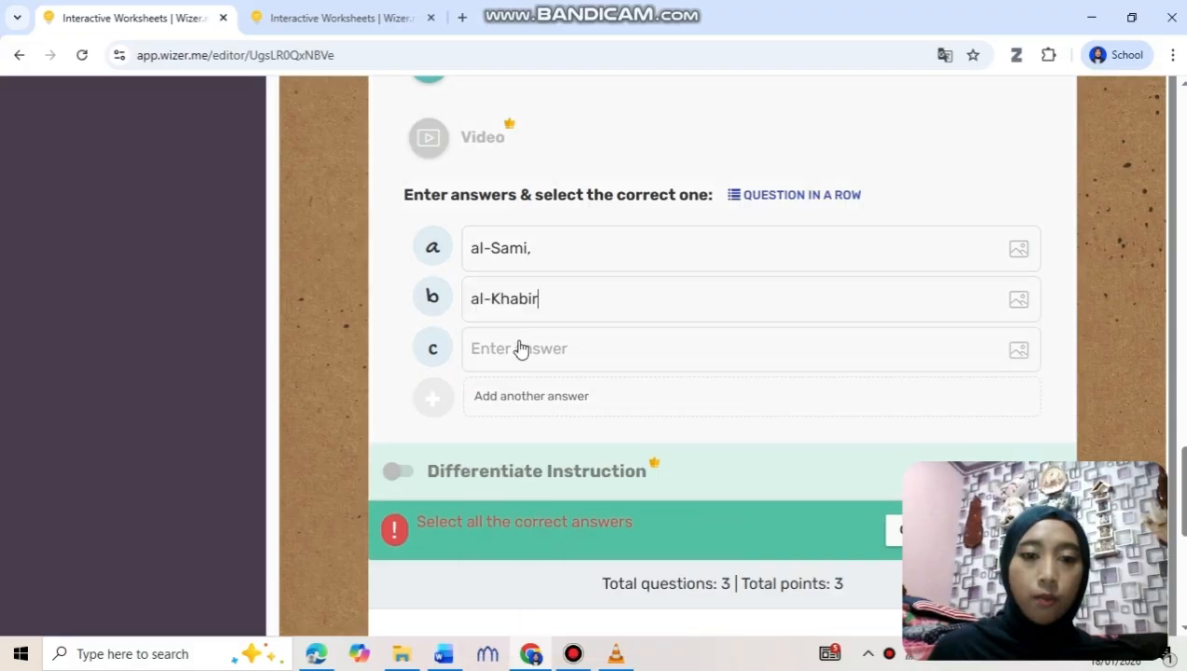
click(521, 349)
key(super+v)
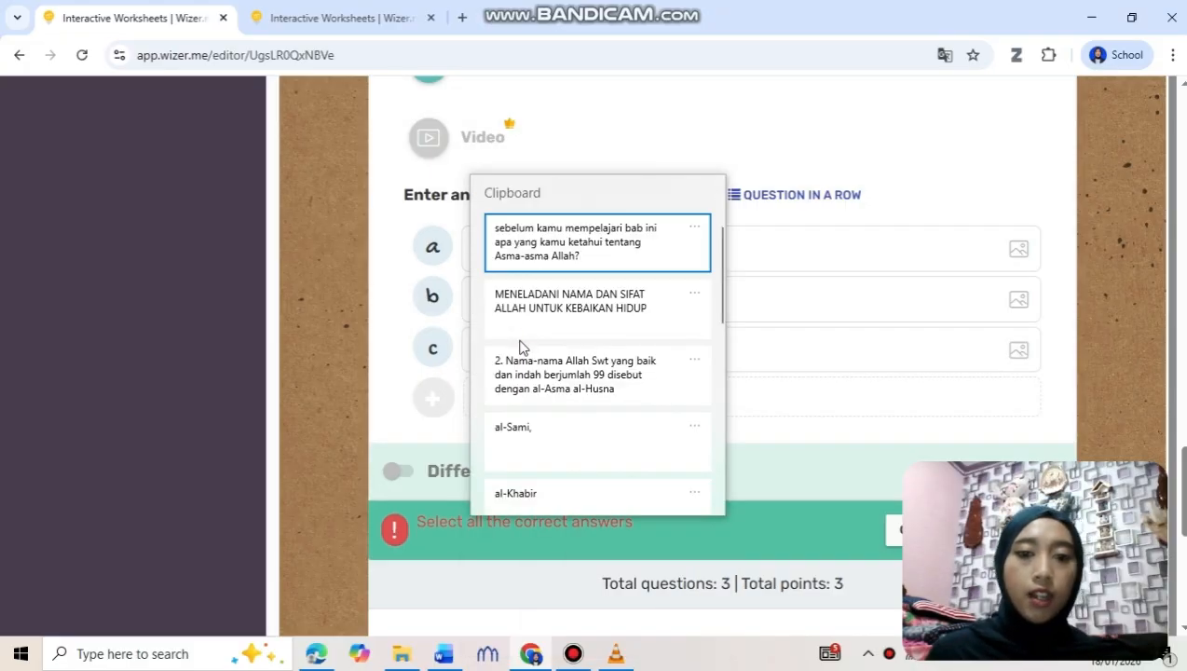
scroll(519, 345, down, 2)
click(543, 446)
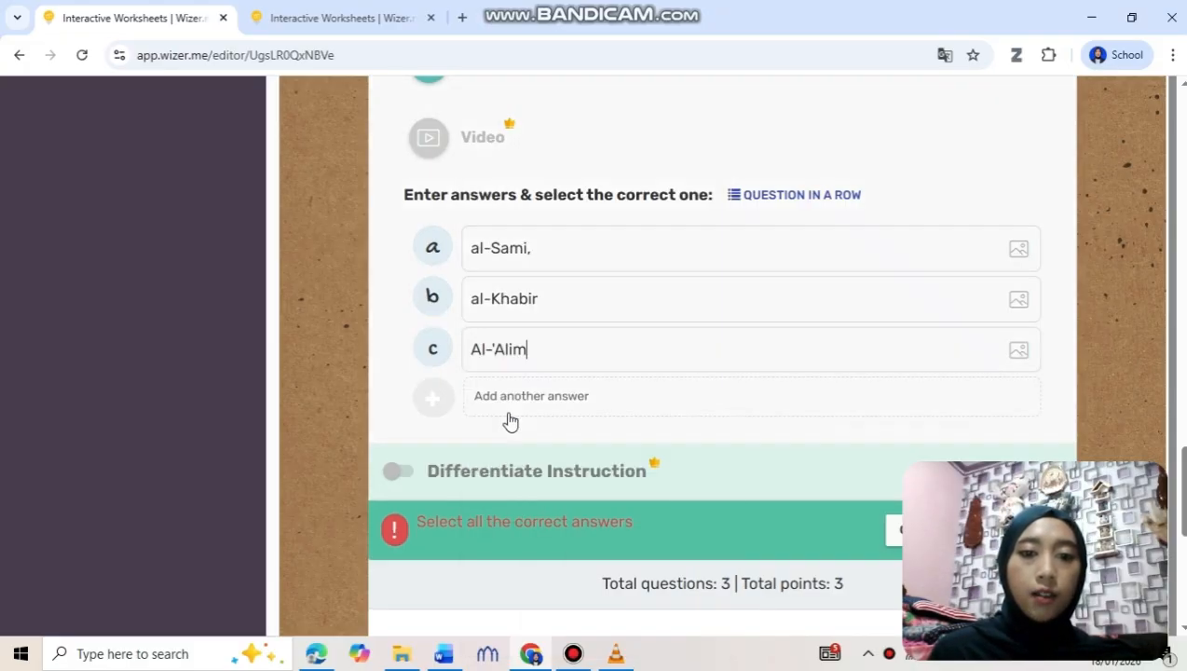
- Add a fourth answer "AL Kafirun", mark it as the correct one, and finish the multiple choice question
click(448, 402)
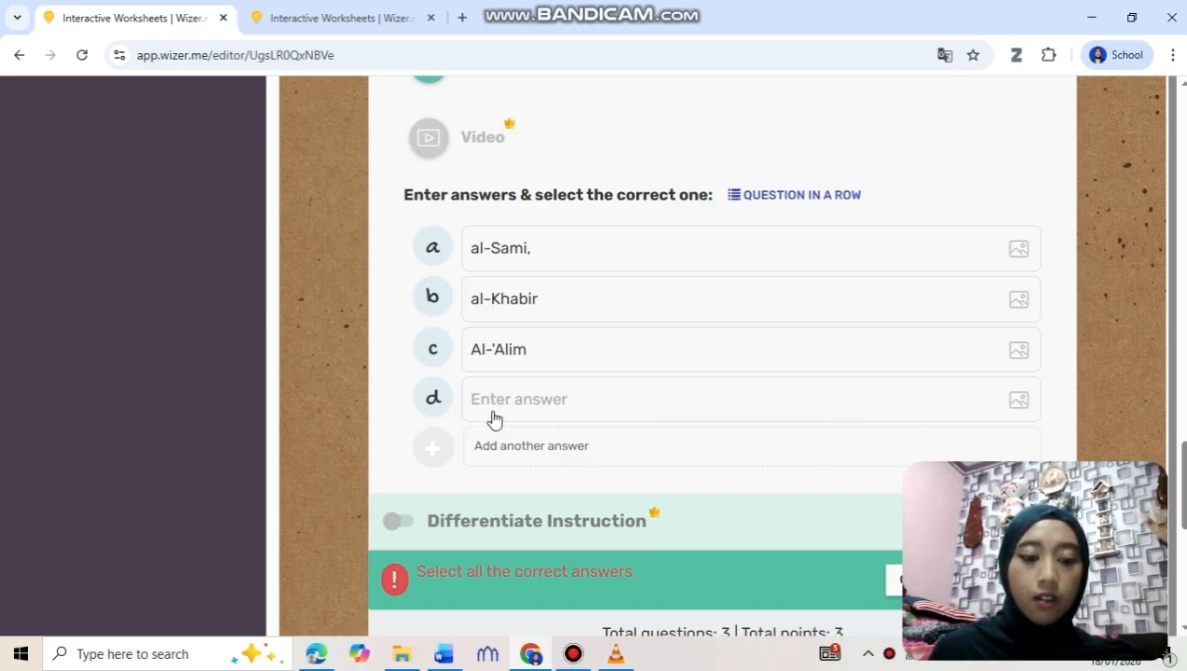
key(super+v)
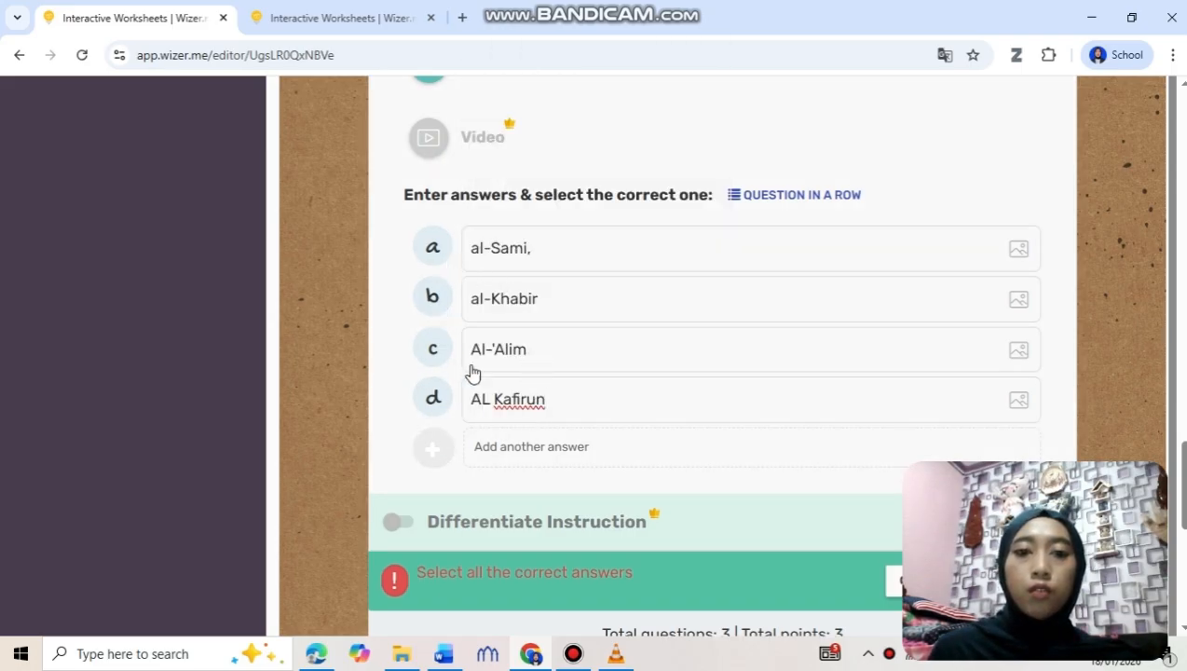
click(434, 401)
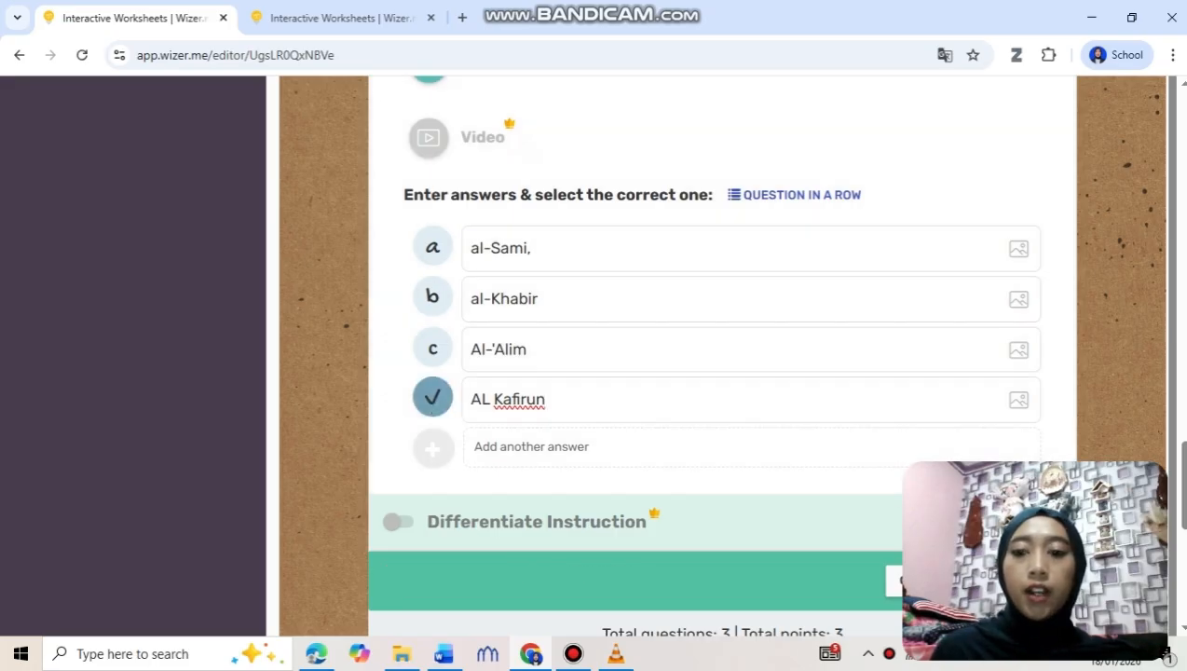
click(941, 580)
- Add a Blanks activity with the student instruction "isilah kalimat yang rumpang dibawah ini!"
scroll(945, 581, down, 3)
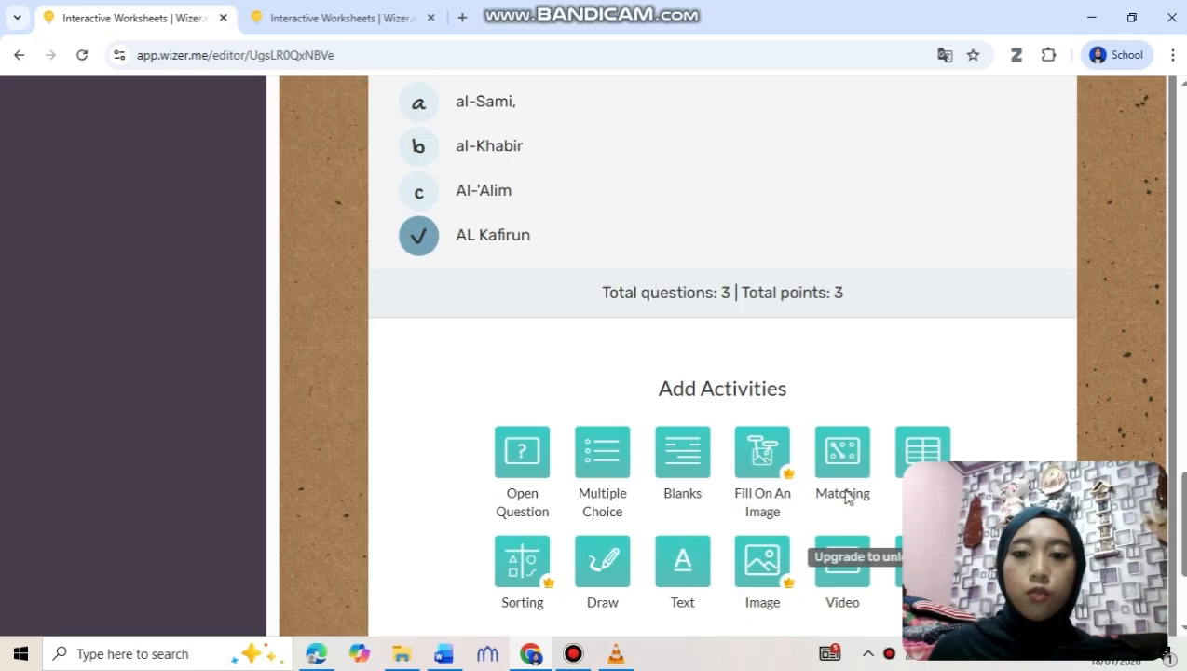
click(692, 471)
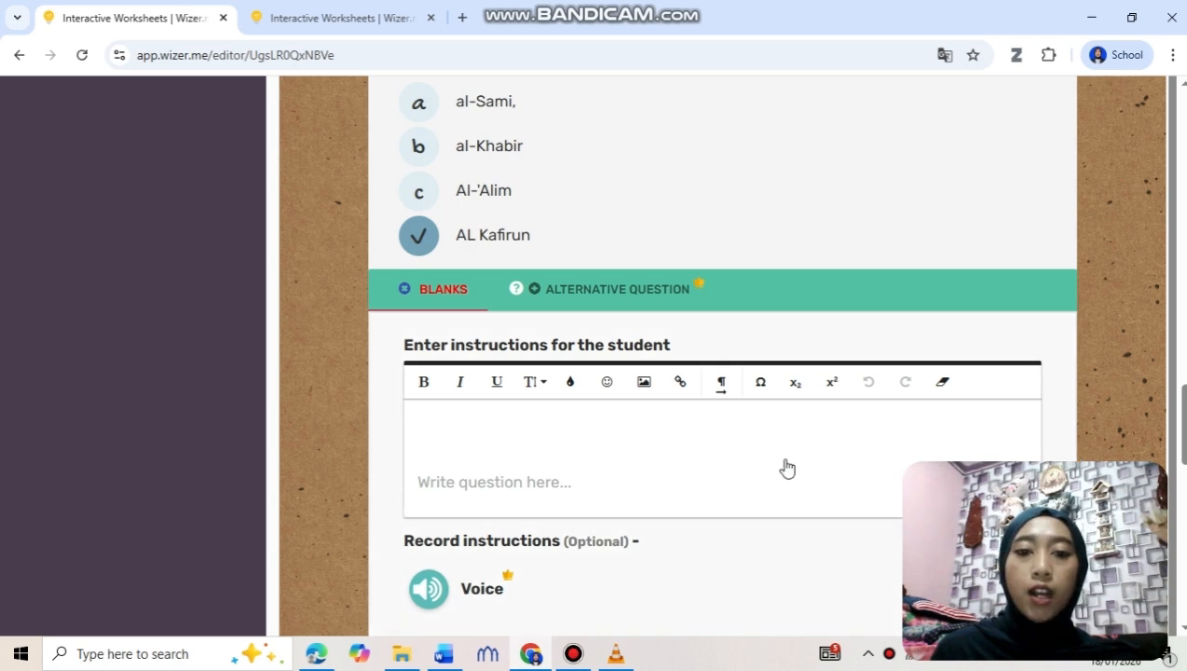
scroll(475, 329, down, 3)
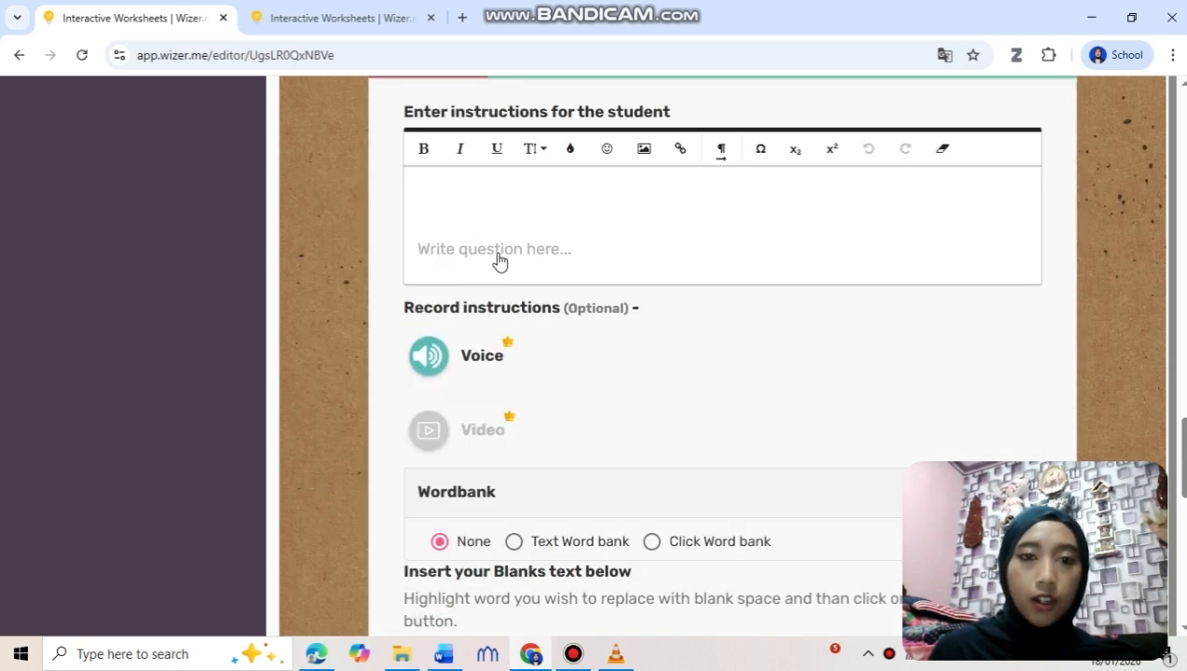
click(445, 255)
text(isilah kalimat yang rumpang dibawah ini!)
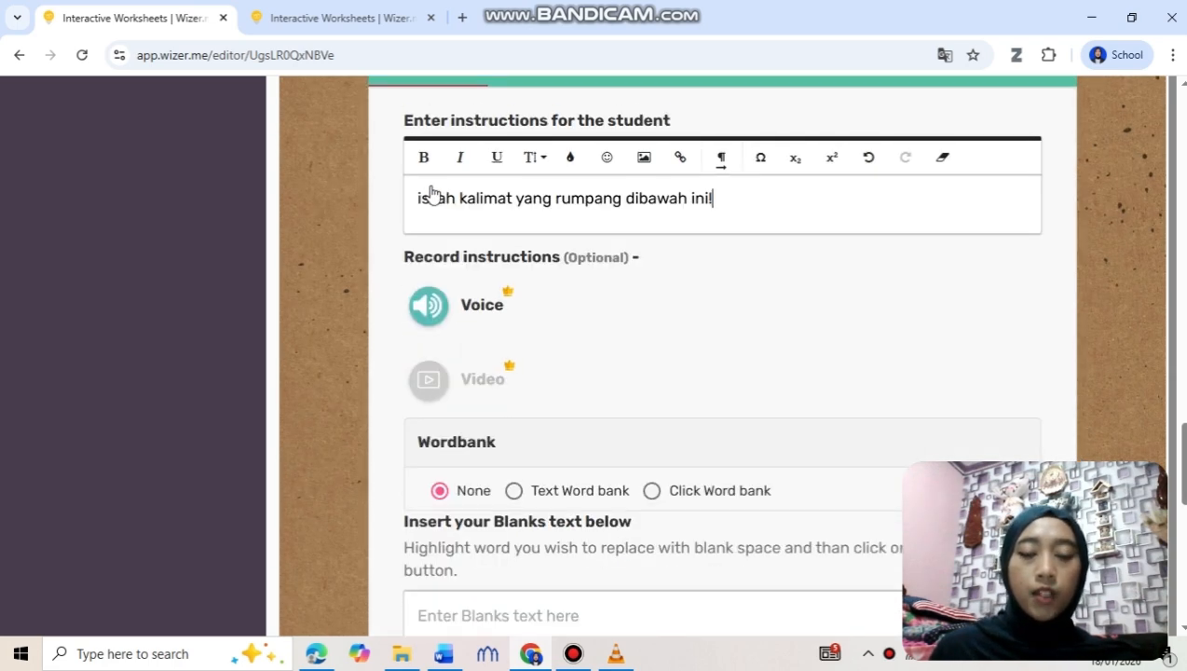
- Insert "Nama-nama Allah Swt yang baik dan indah berjumlah 99 disebut dengan al-Asma al-Husna" as the blanks text
scroll(558, 411, down, 3)
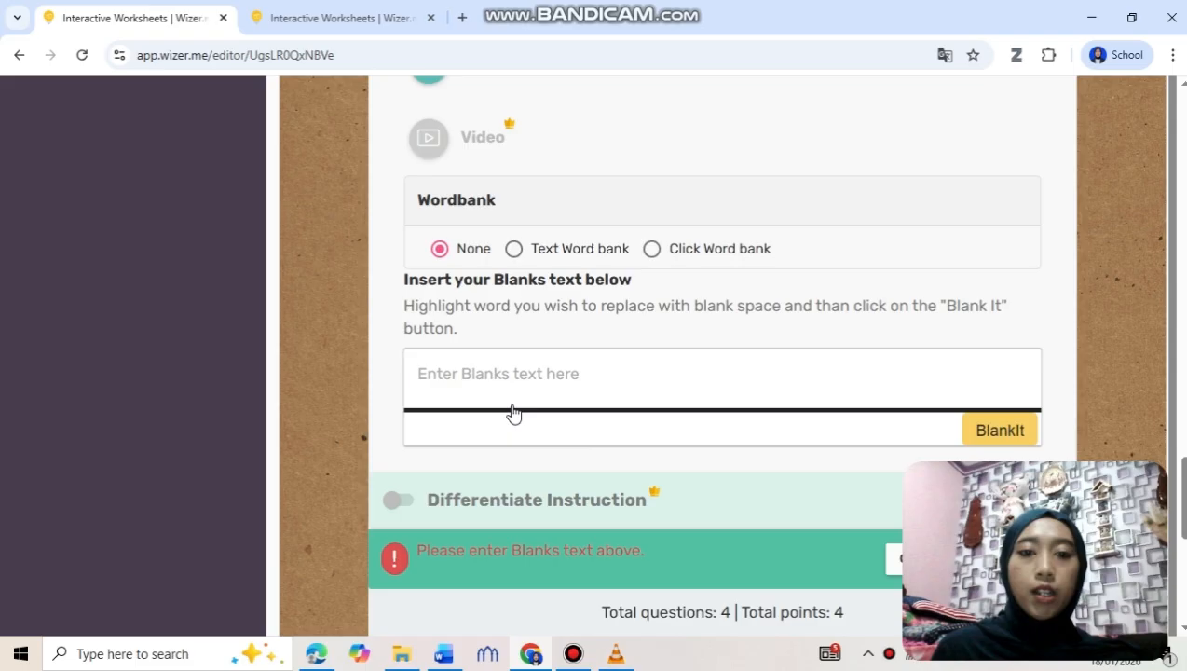
click(454, 377)
key(super+v)
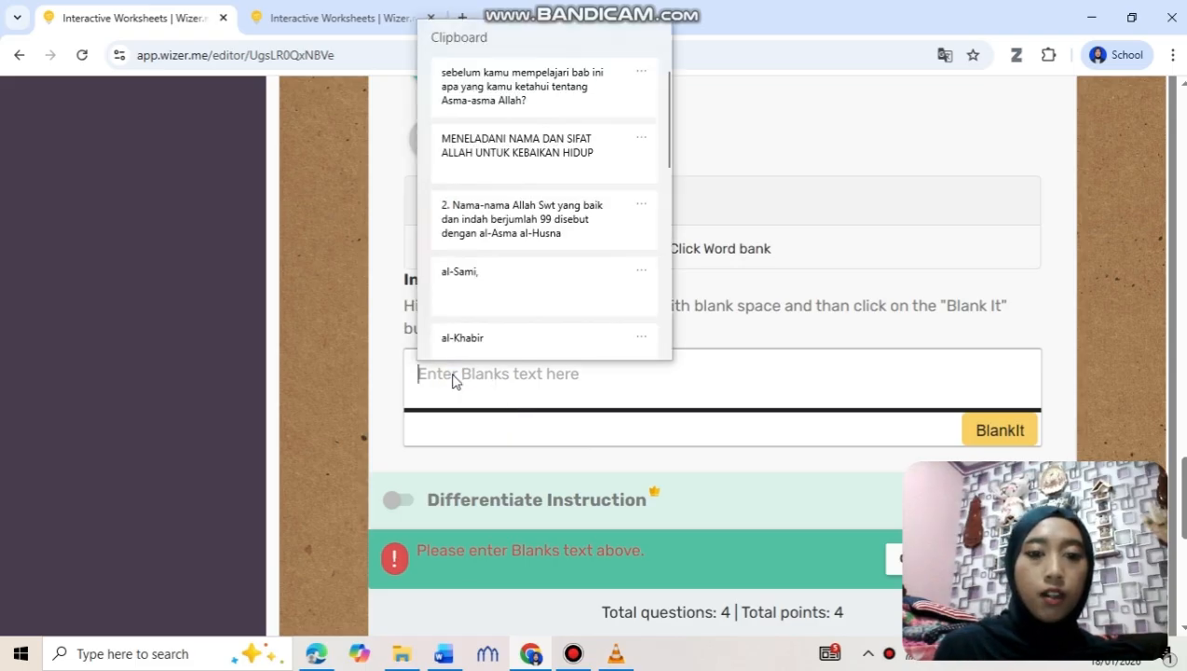
scroll(582, 216, down, 5)
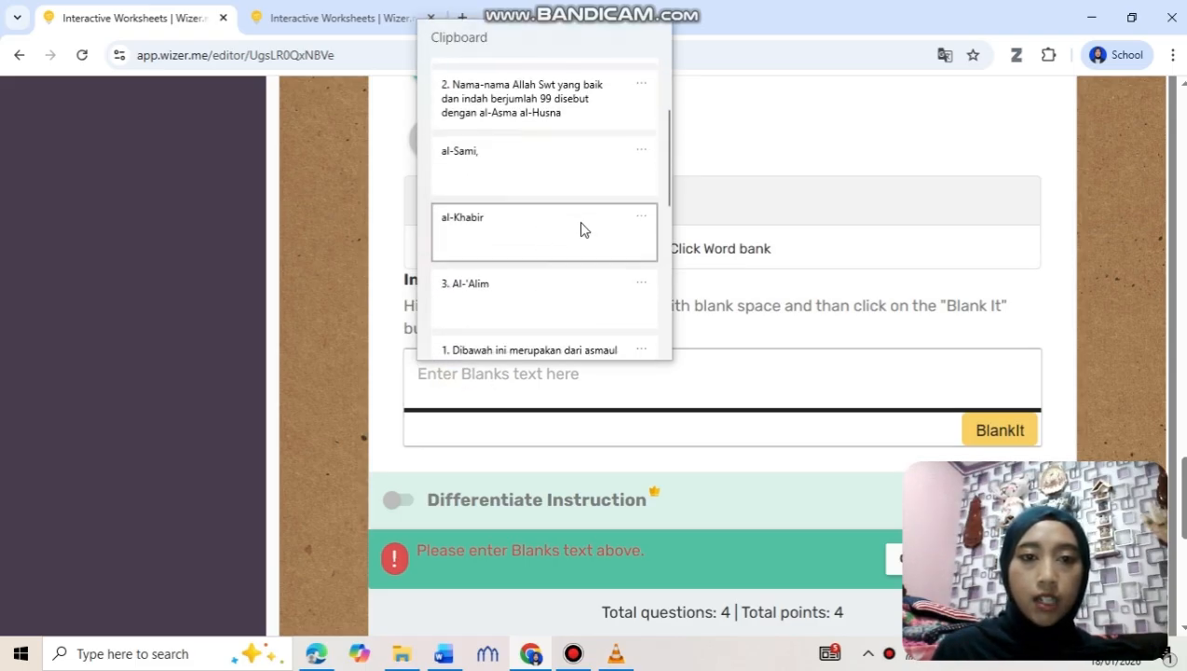
scroll(601, 265, down, 3)
scroll(604, 265, up, 6)
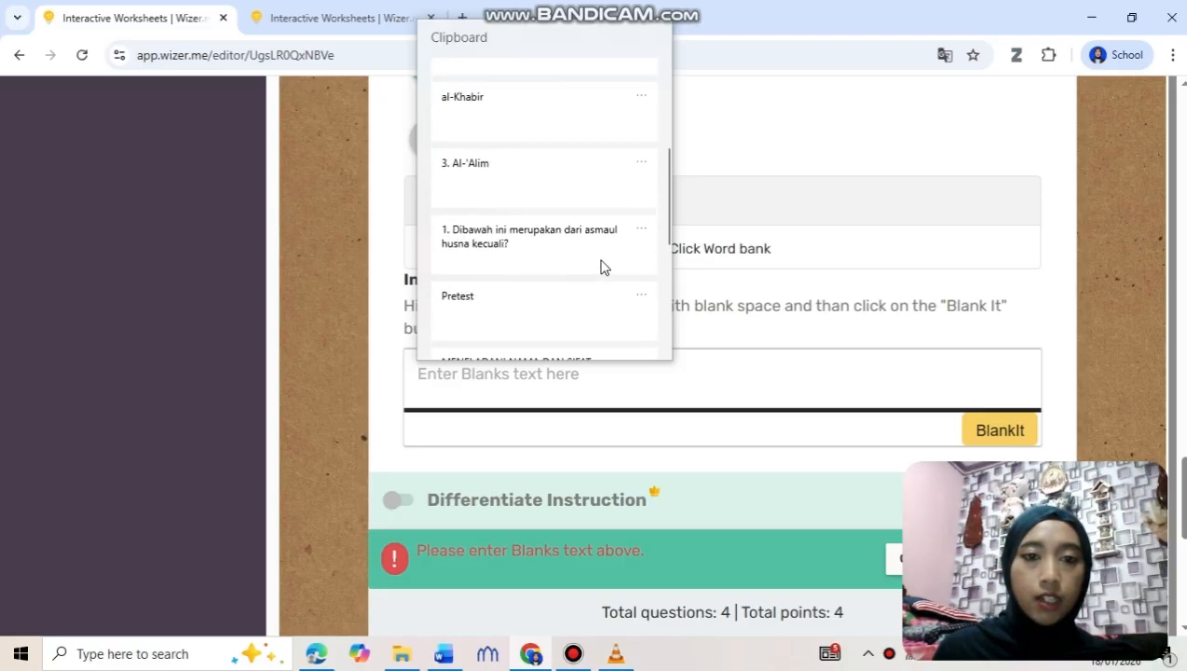
click(552, 233)
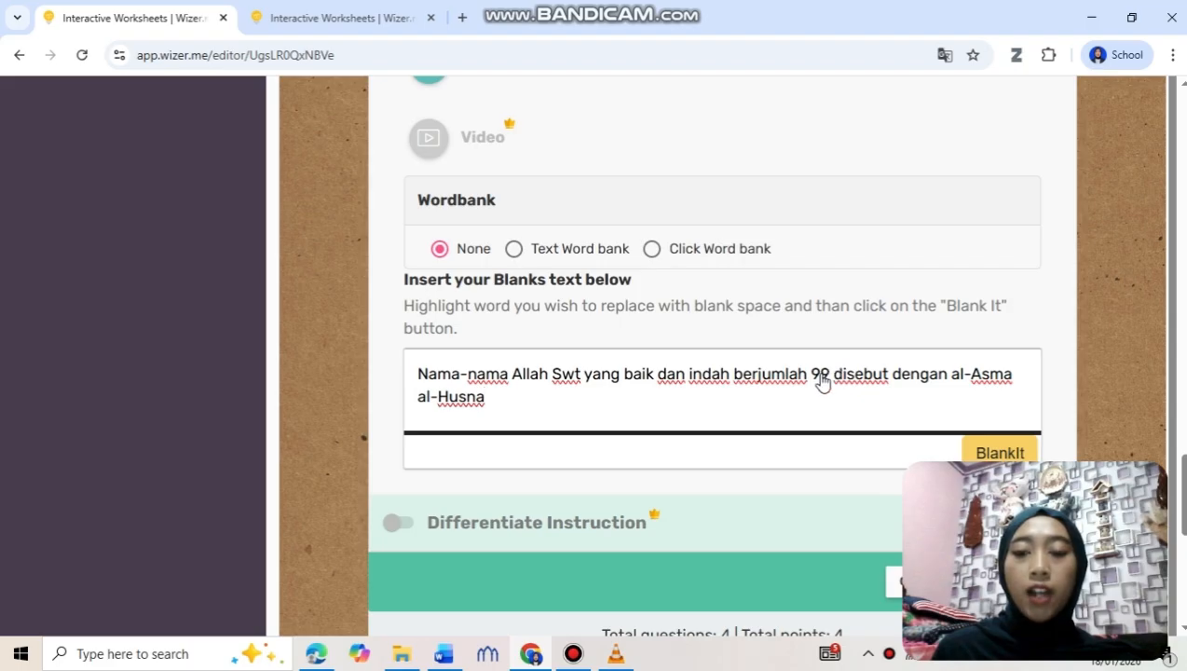
- Turn "berjumlah 99" in the blanks sentence into a blank space and finish the Blanks activity
drag(810, 380, 831, 382)
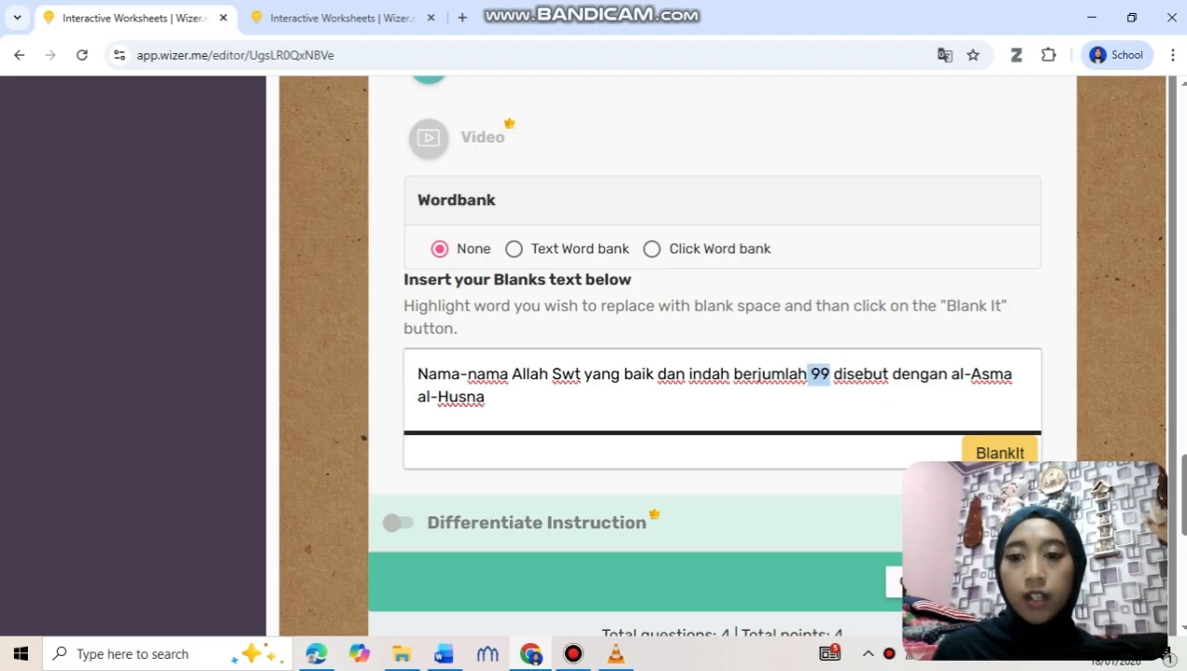
click(997, 456)
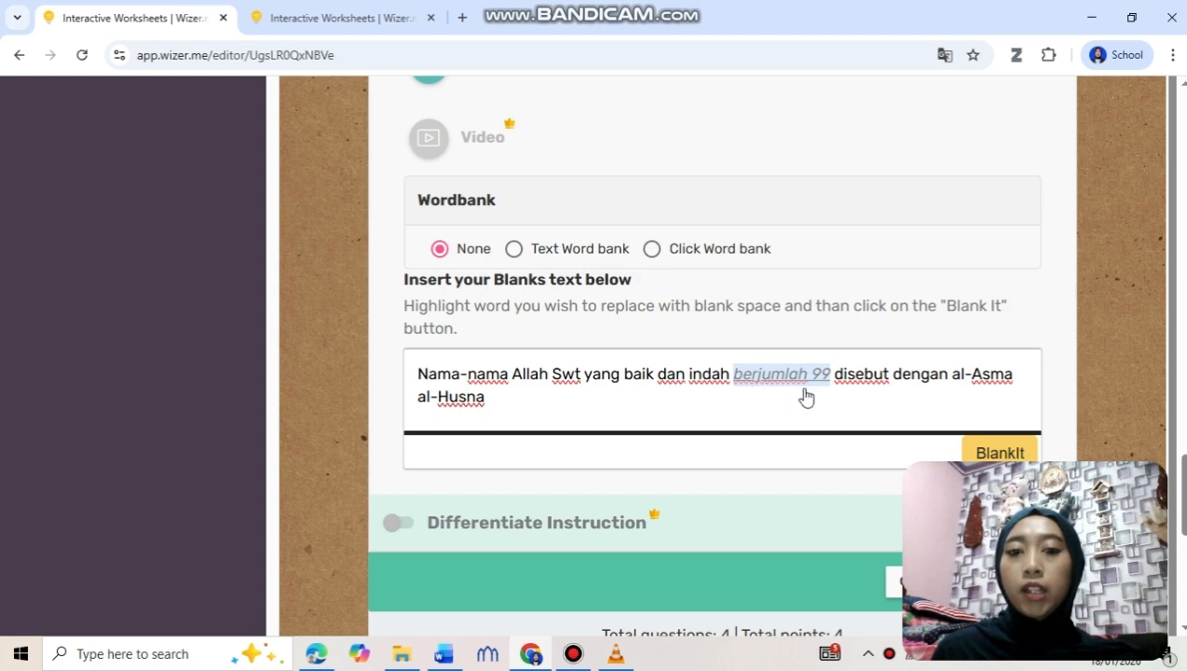
scroll(1120, 409, down, 3)
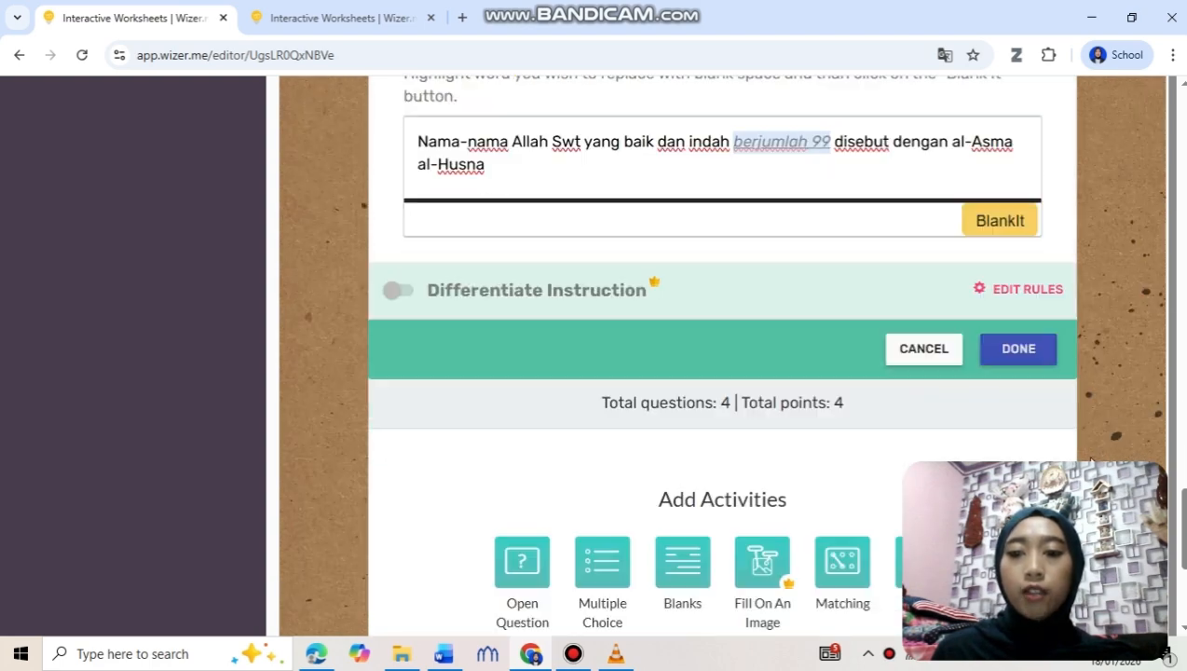
click(1019, 350)
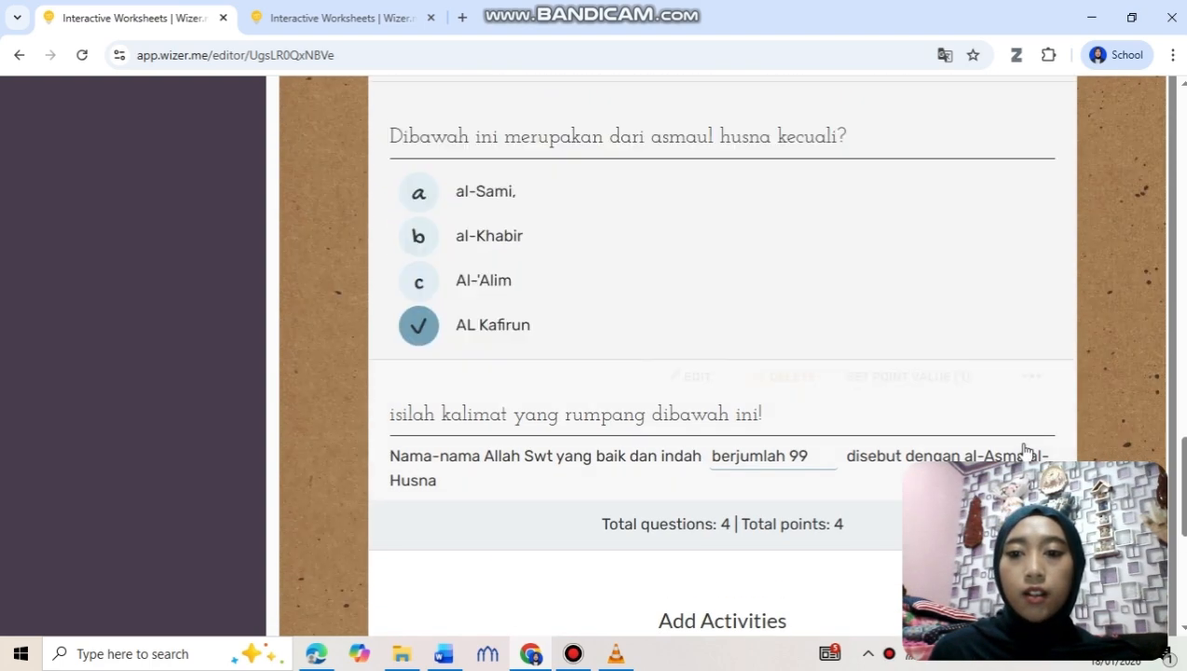
- Add a Matching activity with the instruction "jodohkan kata dibawah ini dengan benar!"
scroll(832, 279, down, 5)
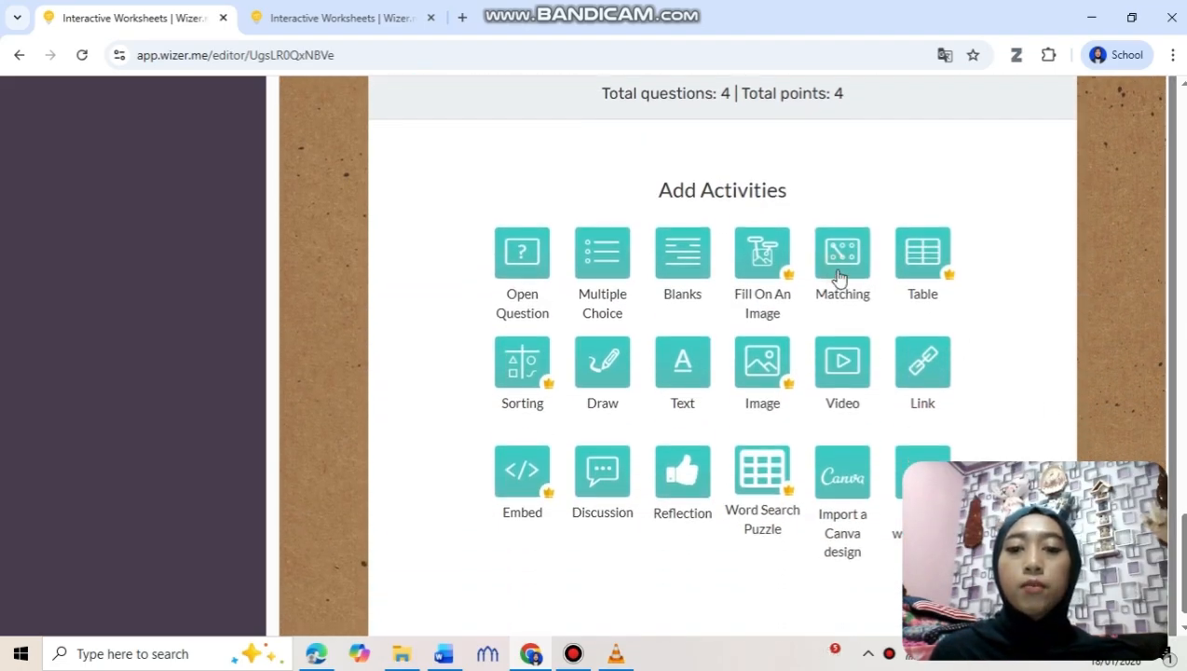
click(839, 275)
click(470, 445)
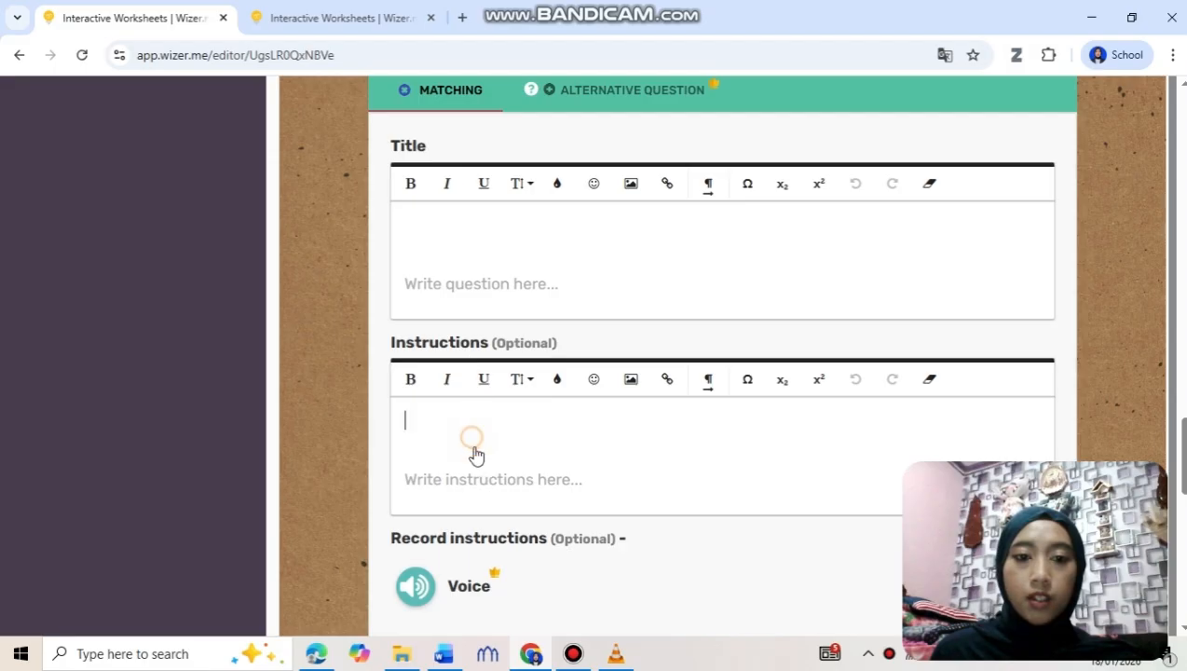
scroll(457, 448, down, 1)
scroll(526, 362, down, 2)
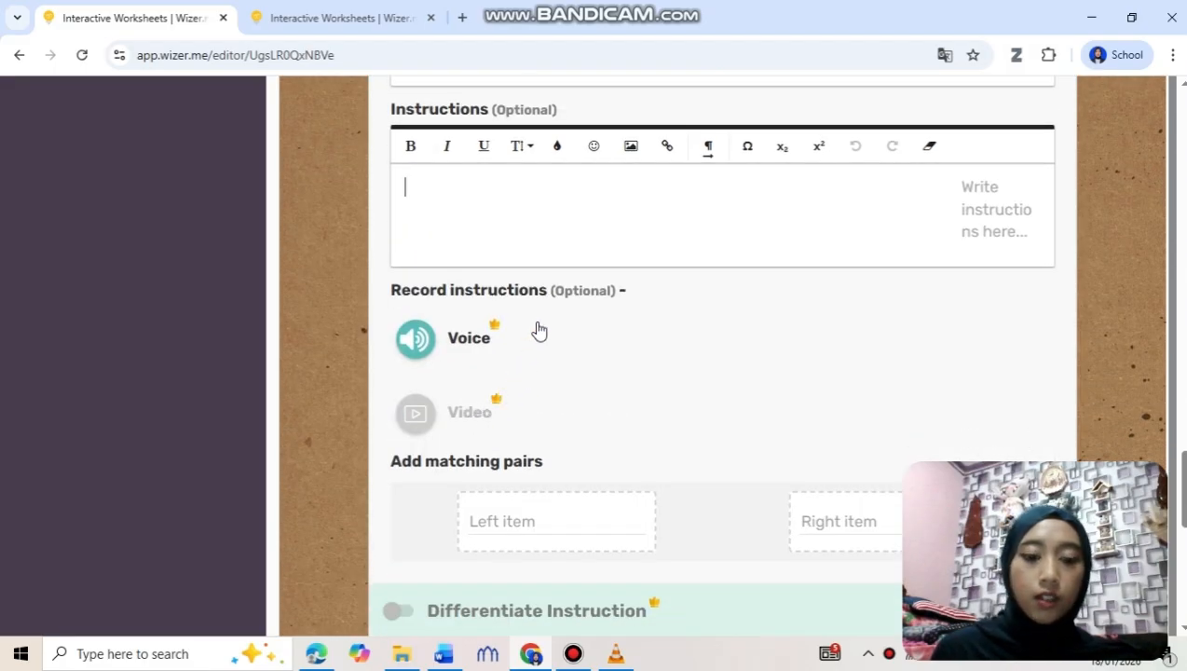
text(jodohkan kata dibawah ini dengan benar)
text(!)
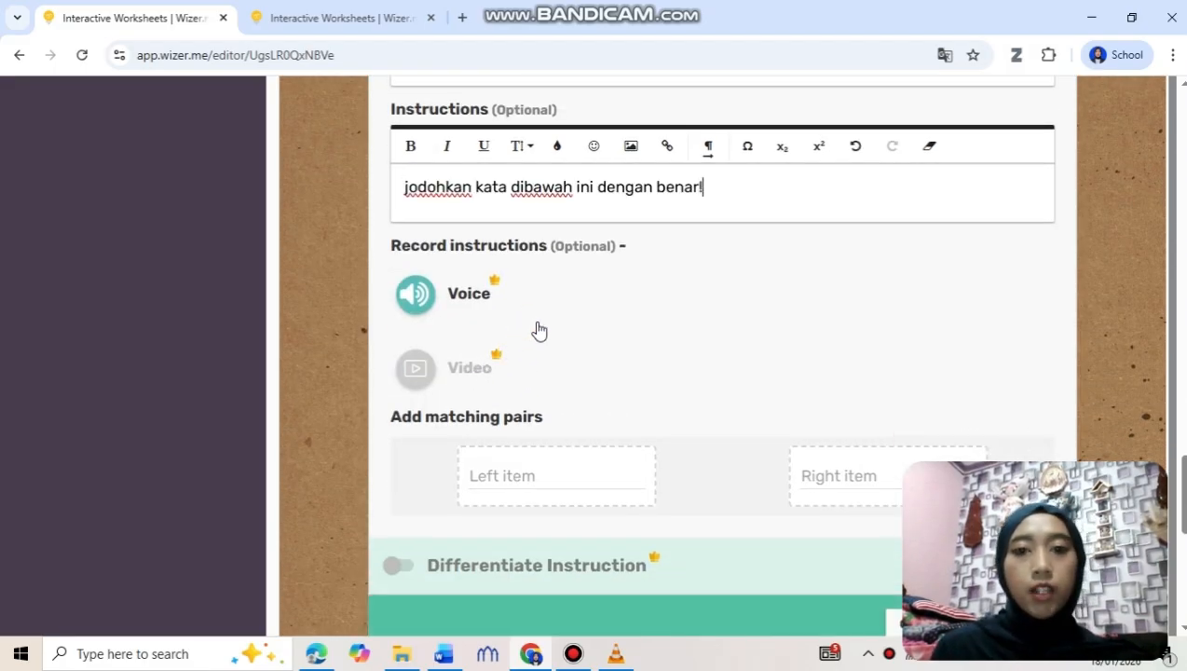
- Create the first matching pair, with "al-Sami" matched to "maha mendengar"
scroll(576, 477, down, 2)
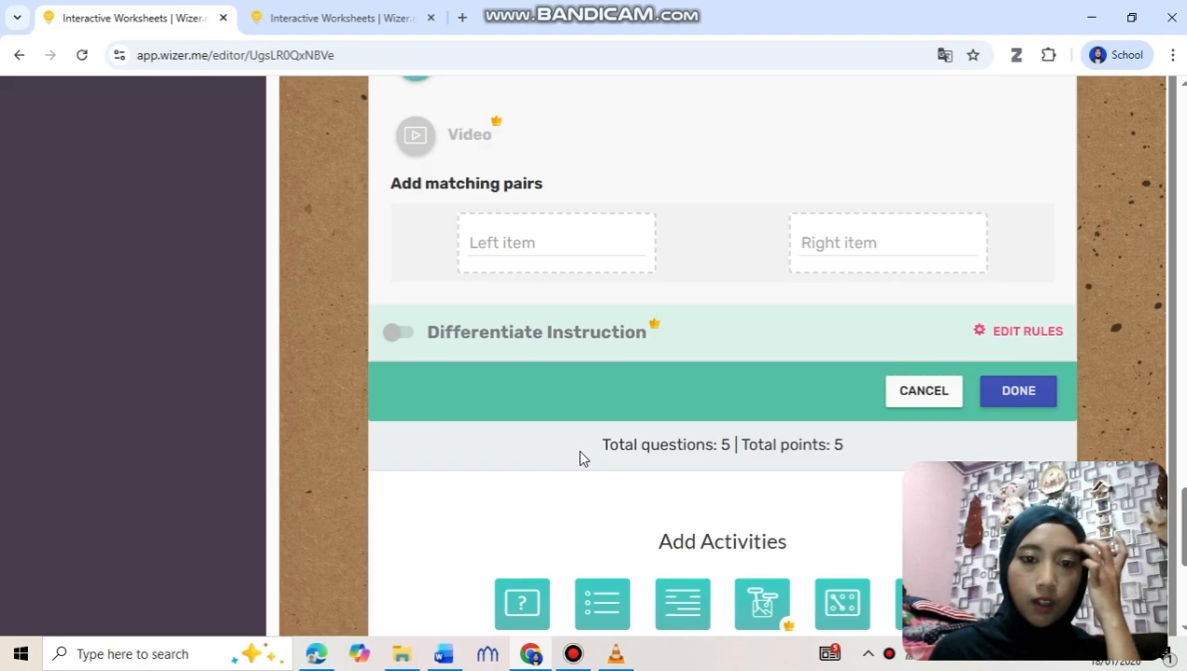
click(547, 242)
key(super+v)
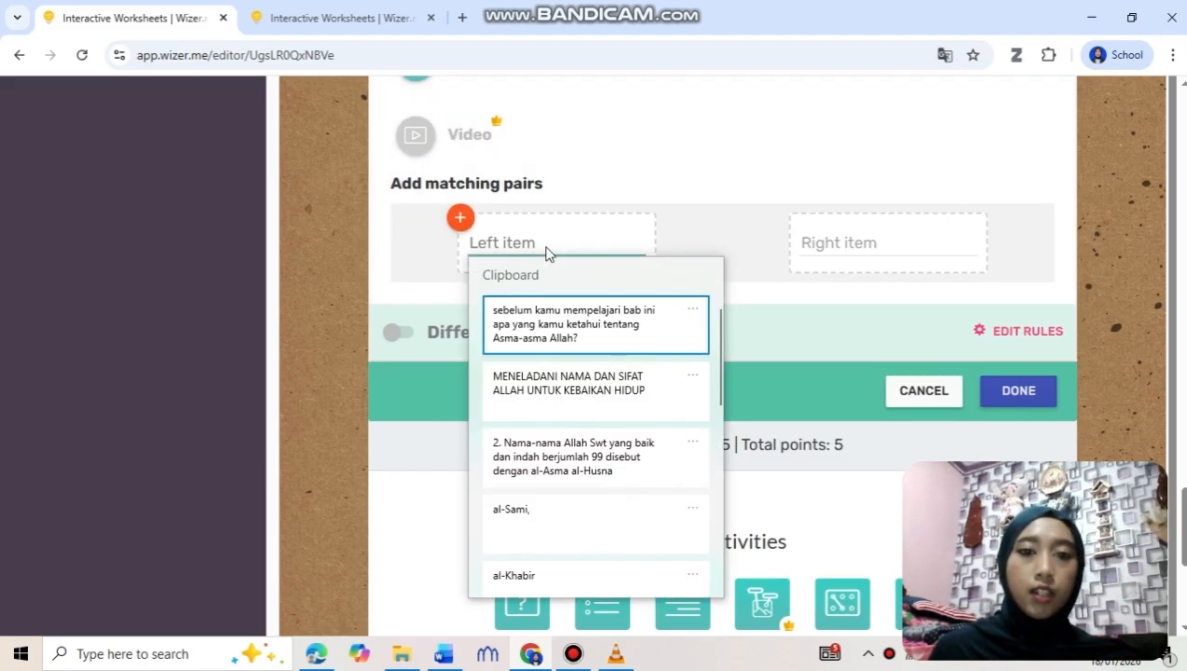
scroll(543, 430, down, 3)
click(553, 395)
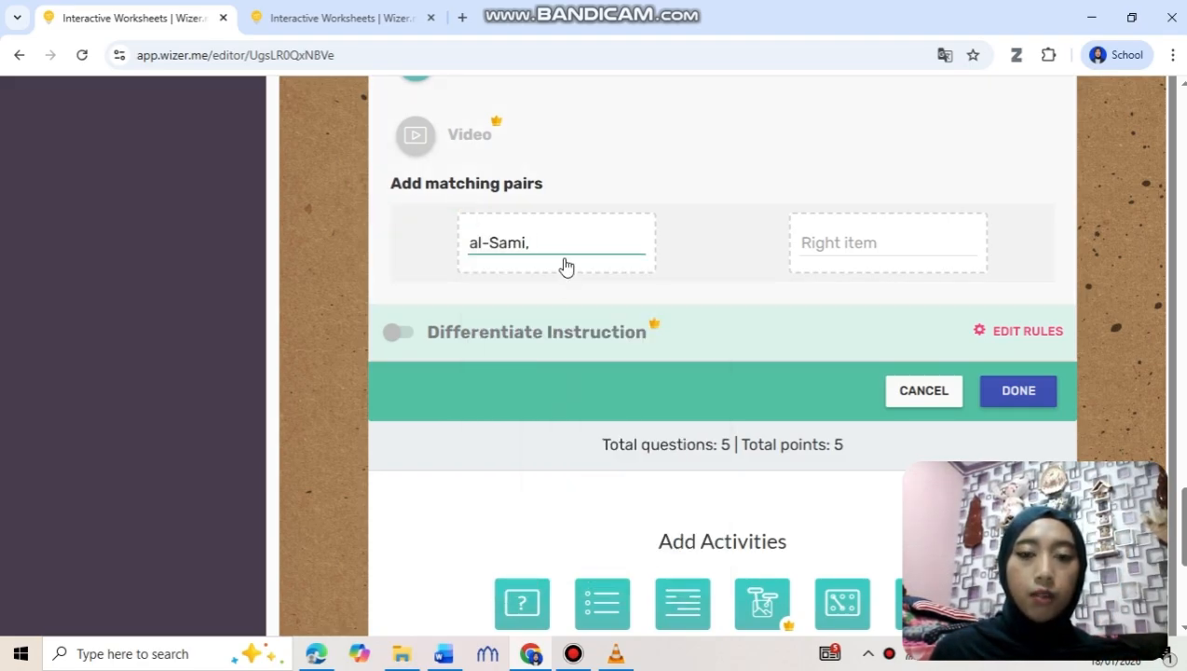
click(834, 262)
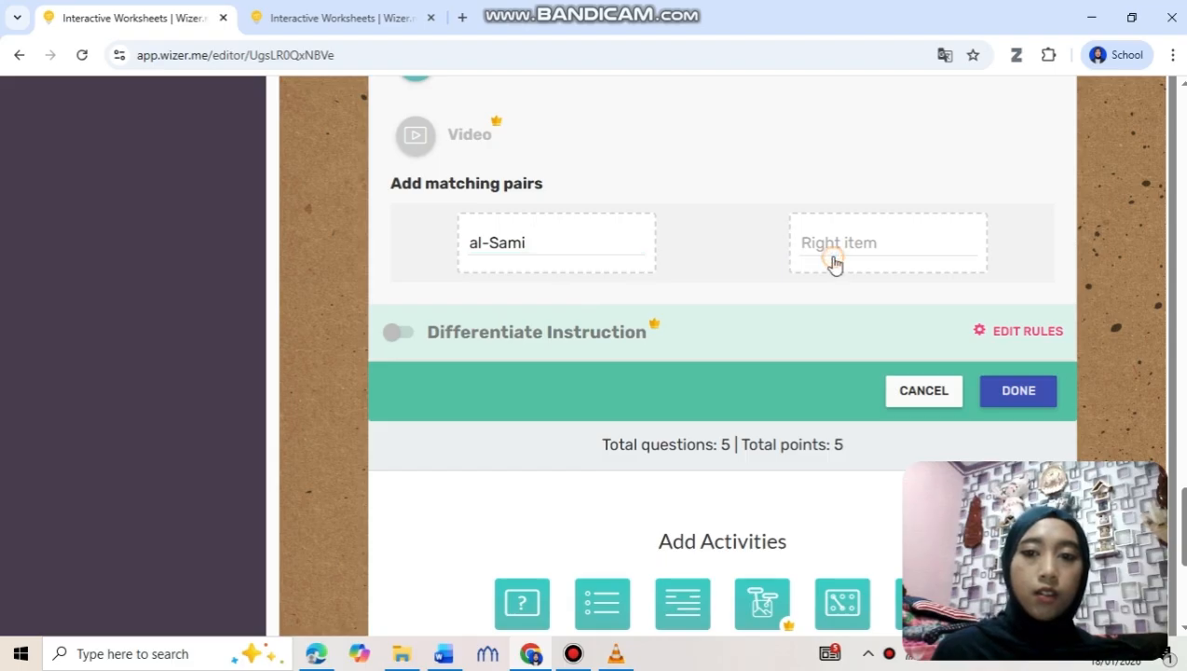
text(maha mendengar)
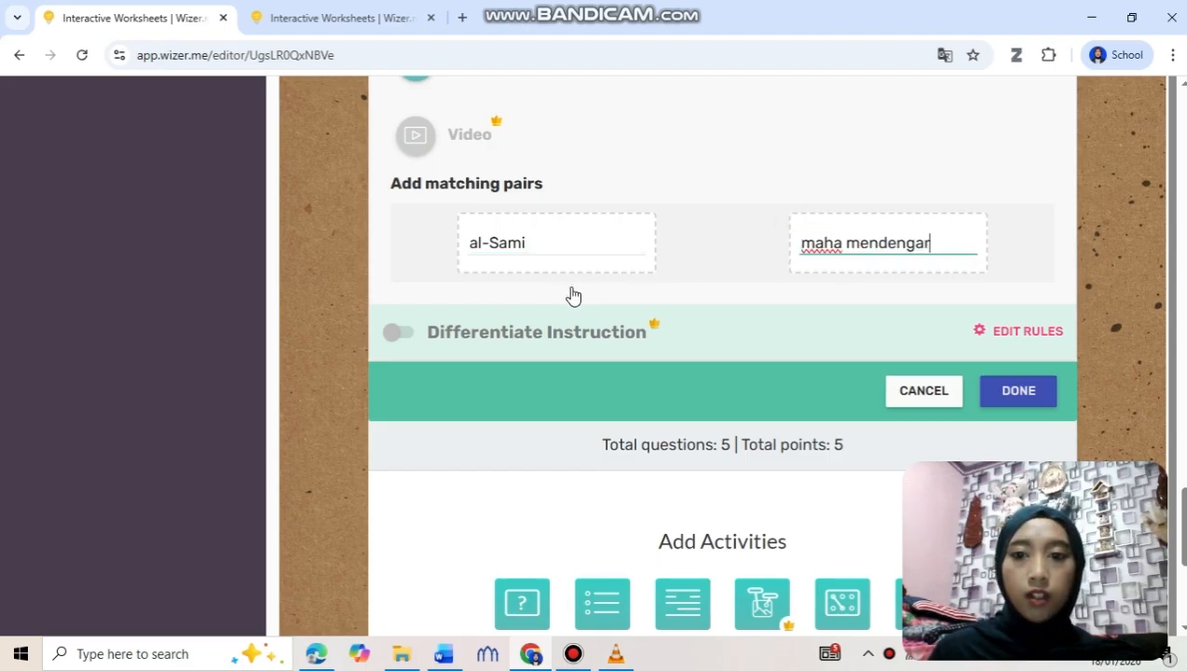
click(468, 284)
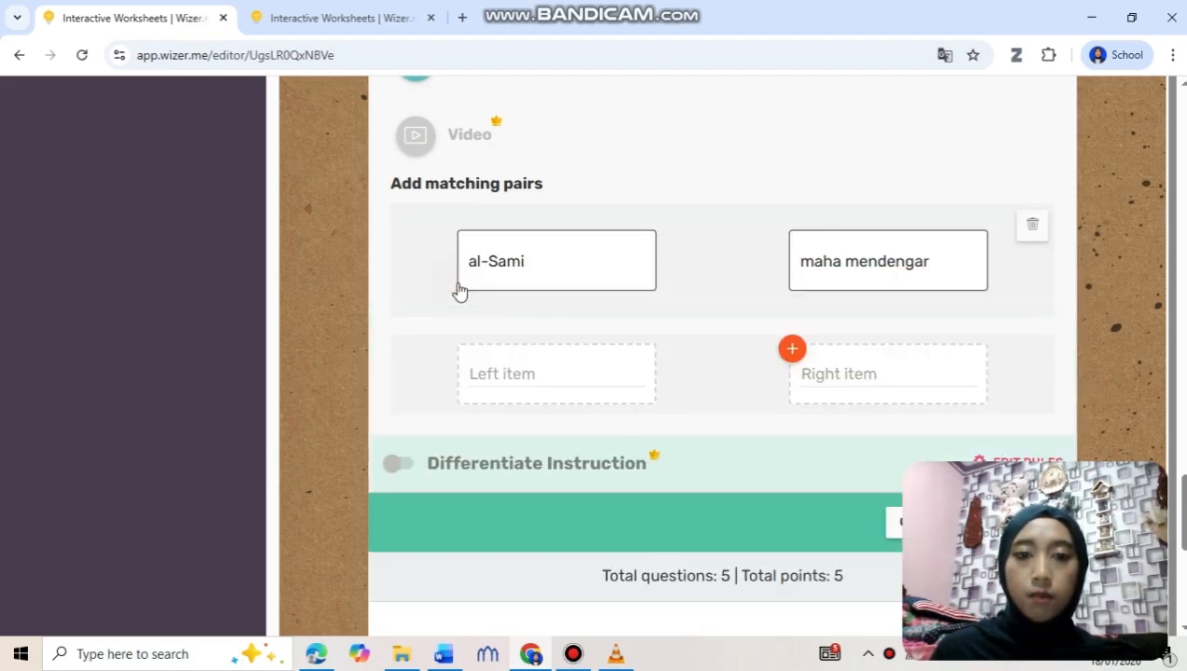
- Add a second matching pair linking "al-Khabir" to "maha memberi kabar"
click(512, 364)
text(al-Khabir)
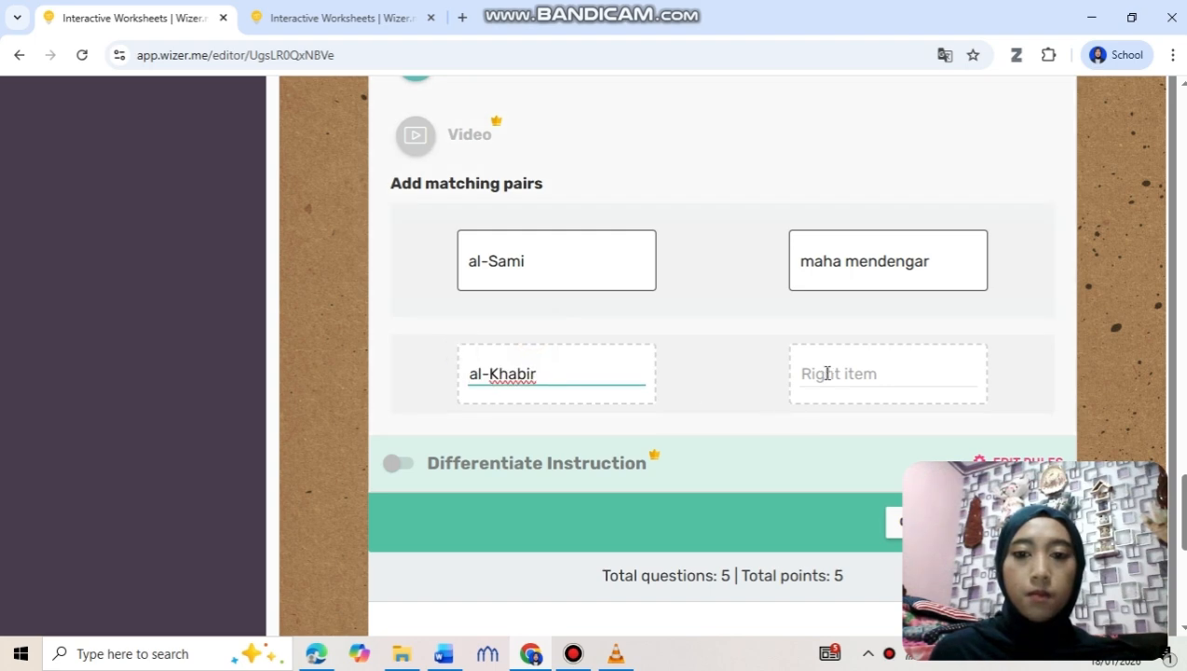
click(835, 372)
text(maha memberi kabar)
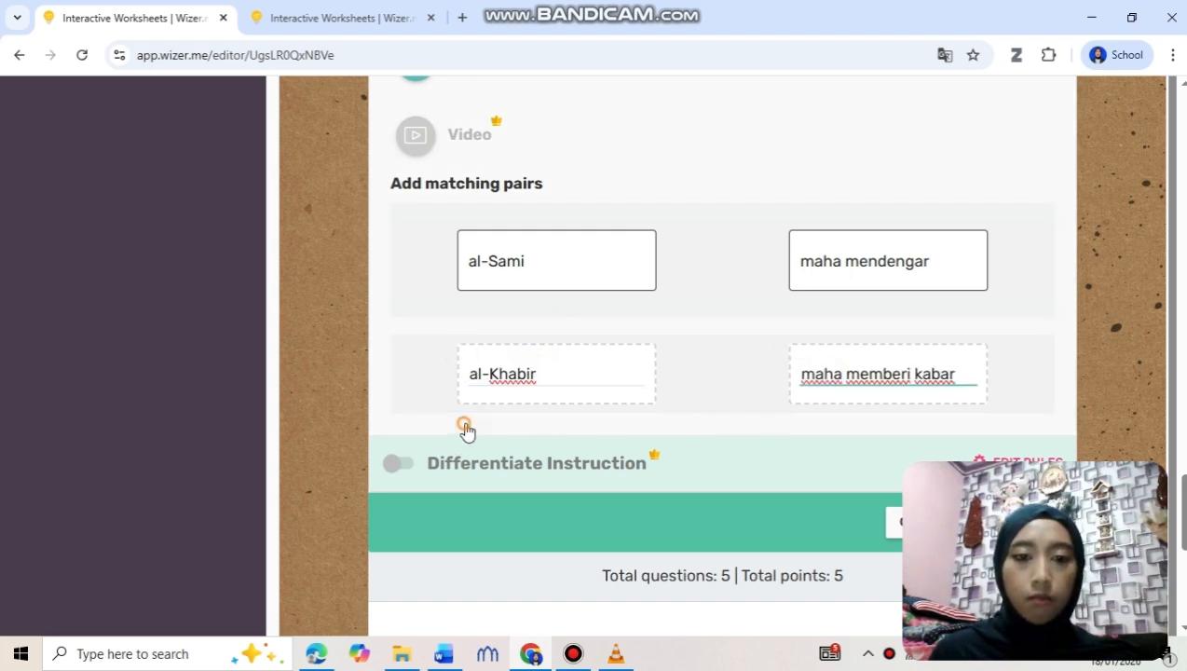
click(468, 428)
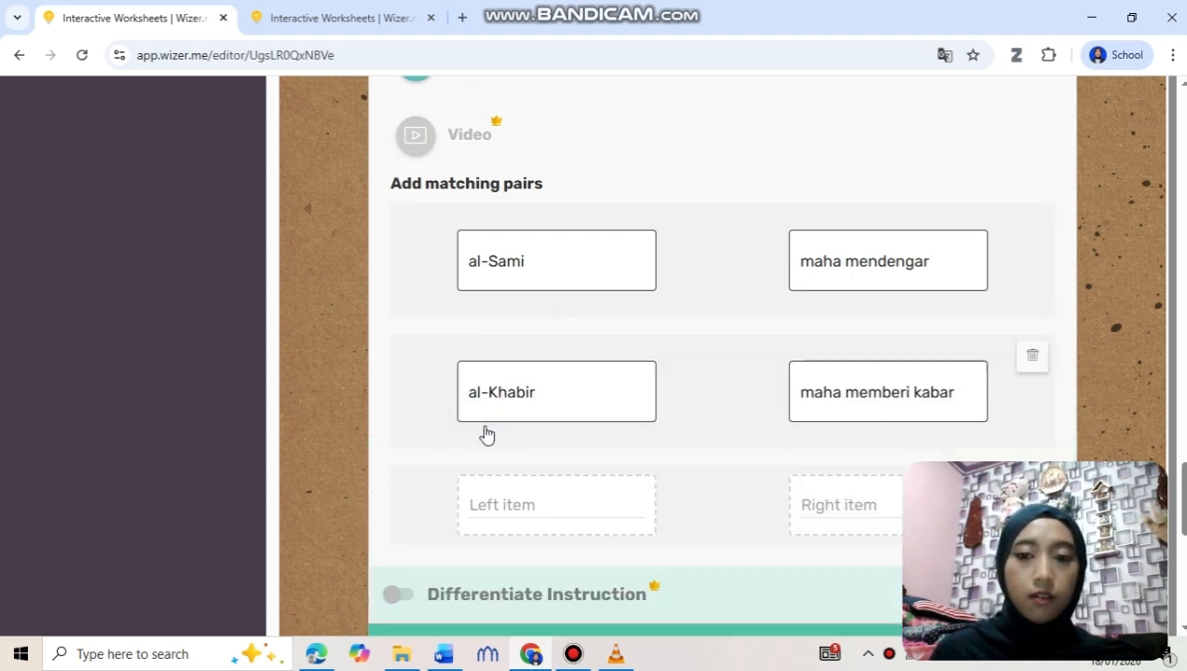
- Add a third matching pair linking "Al-'Alim" to "maha mengetahui"
scroll(484, 433, down, 5)
scroll(548, 306, up, 3)
click(548, 282)
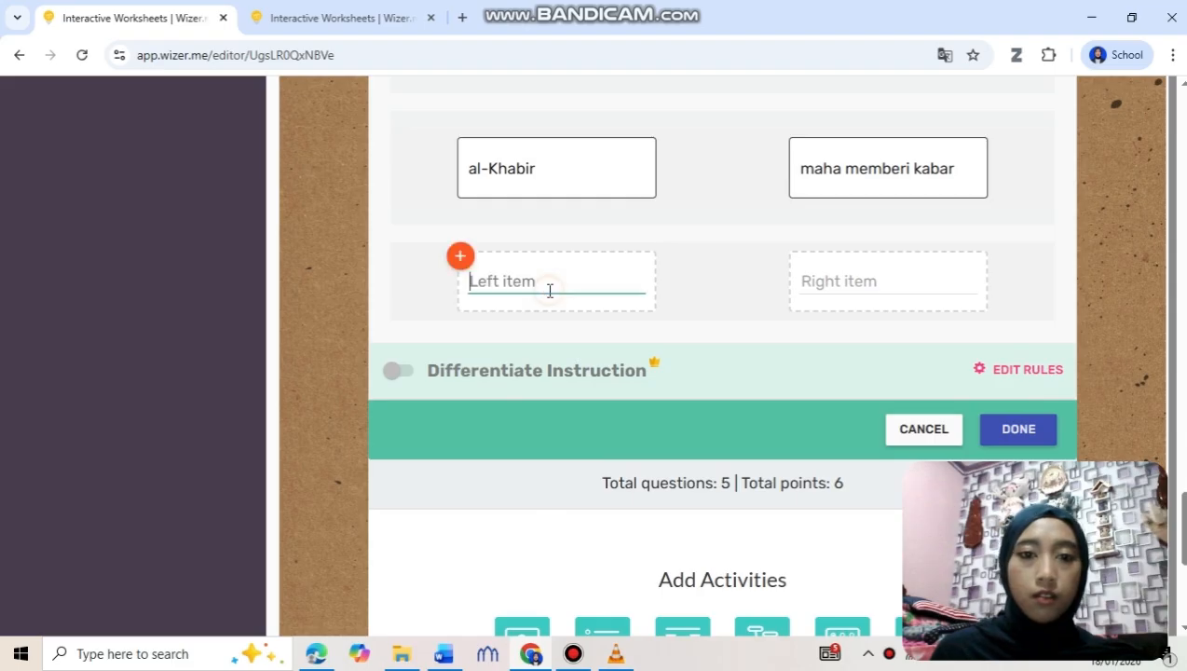
text(Al-'Alim)
click(832, 282)
text(maha mengetahui)
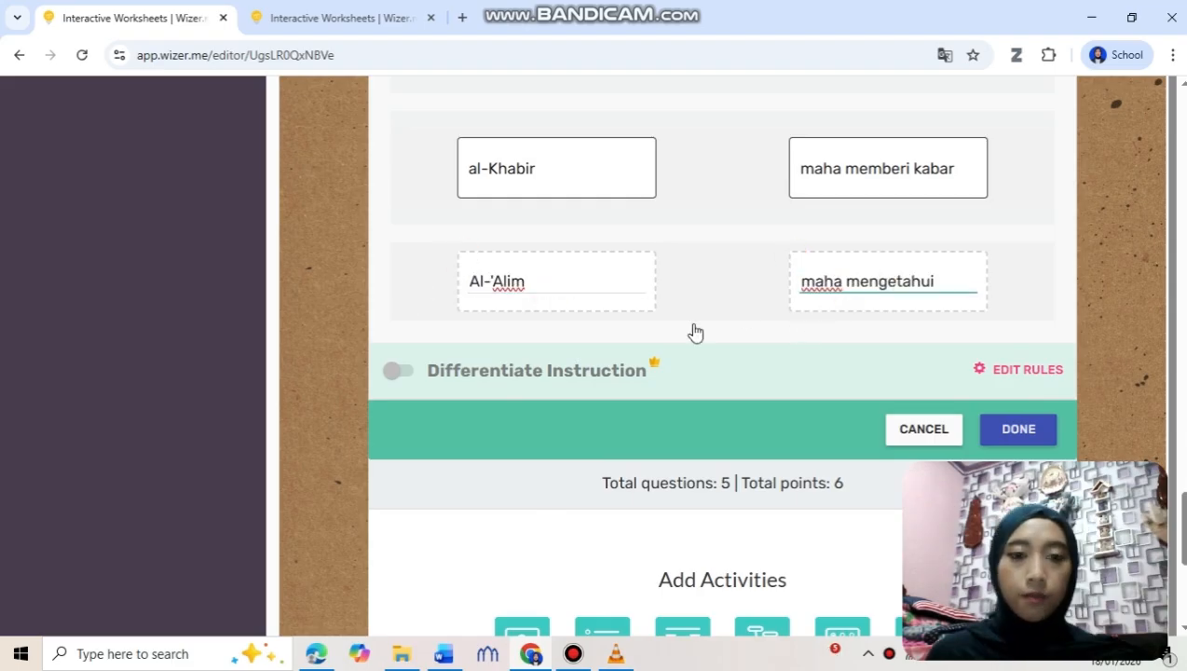
click(442, 323)
- Add a fourth matching pair linking "al kafirun" to "bukan asmaul husna" and finish the Matching activity
click(511, 411)
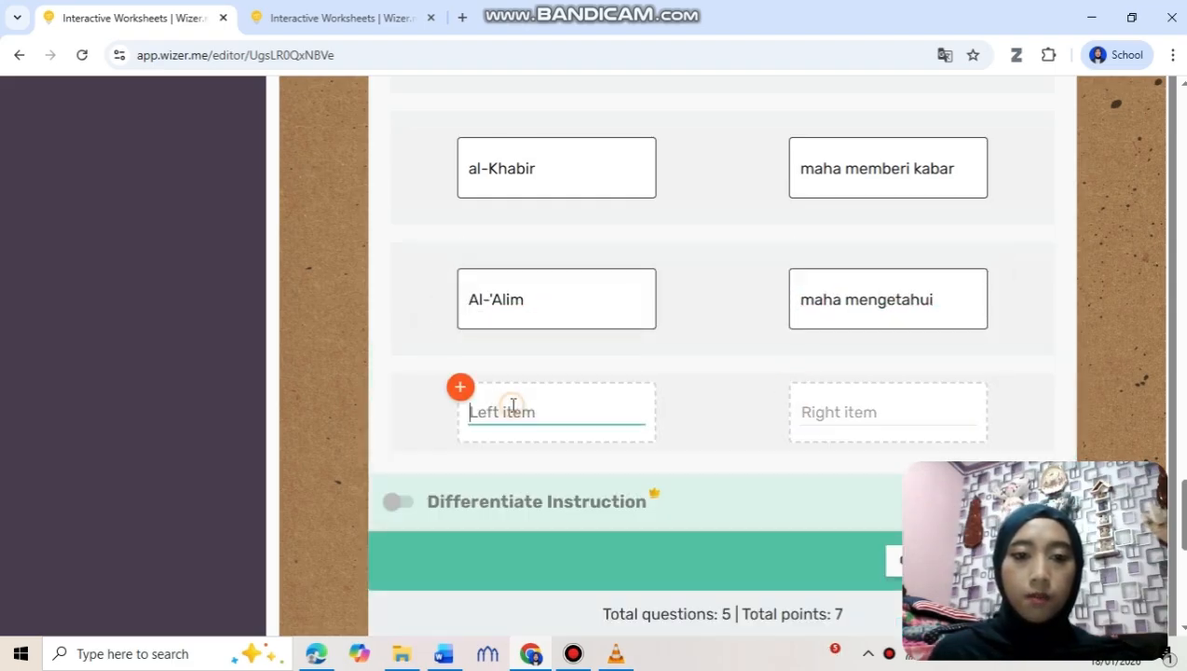
text(al kafirun)
click(845, 425)
text(bukan asmaul husna)
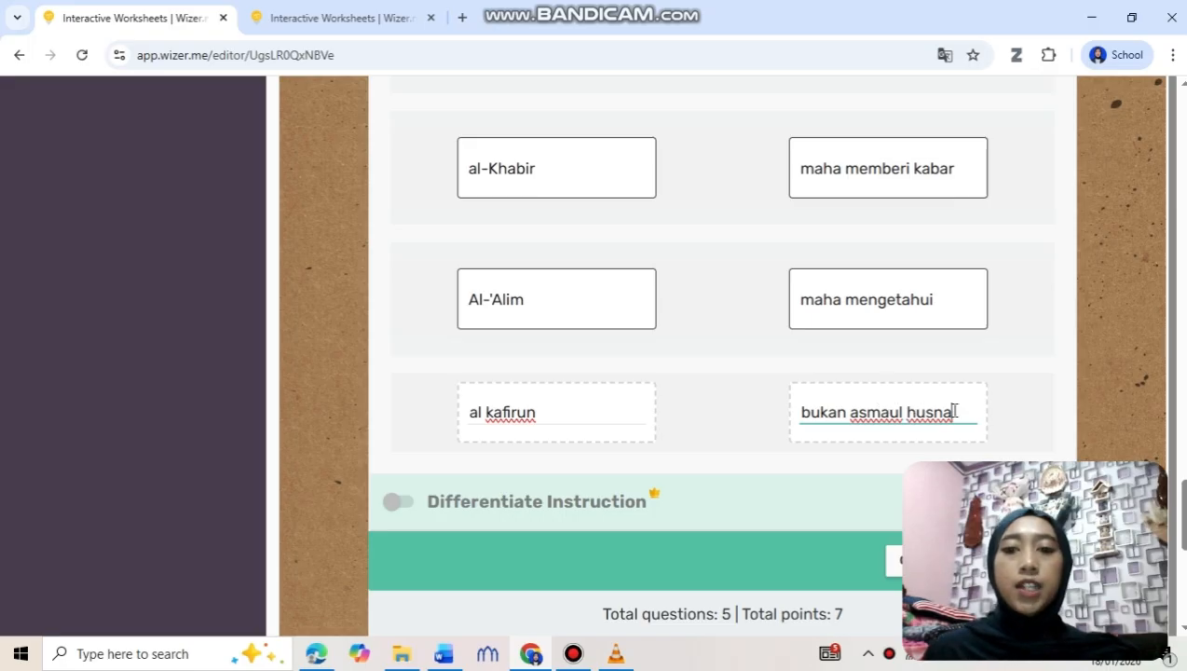
scroll(939, 377, up, 2)
scroll(974, 445, down, 3)
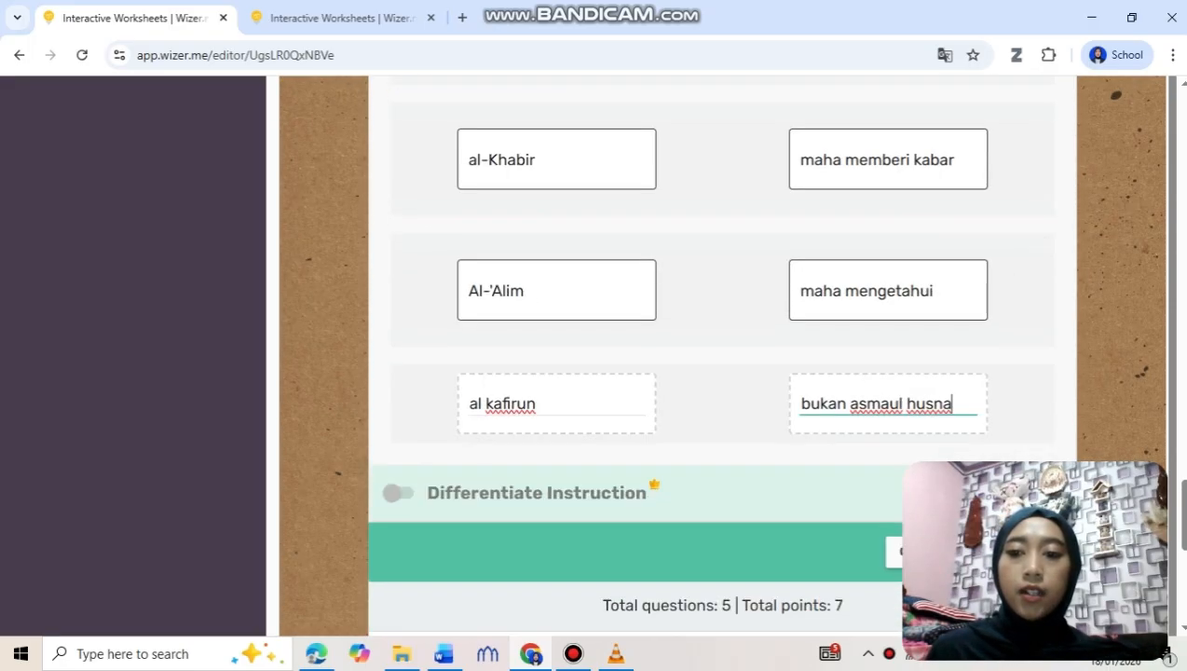
scroll(1030, 458, down, 2)
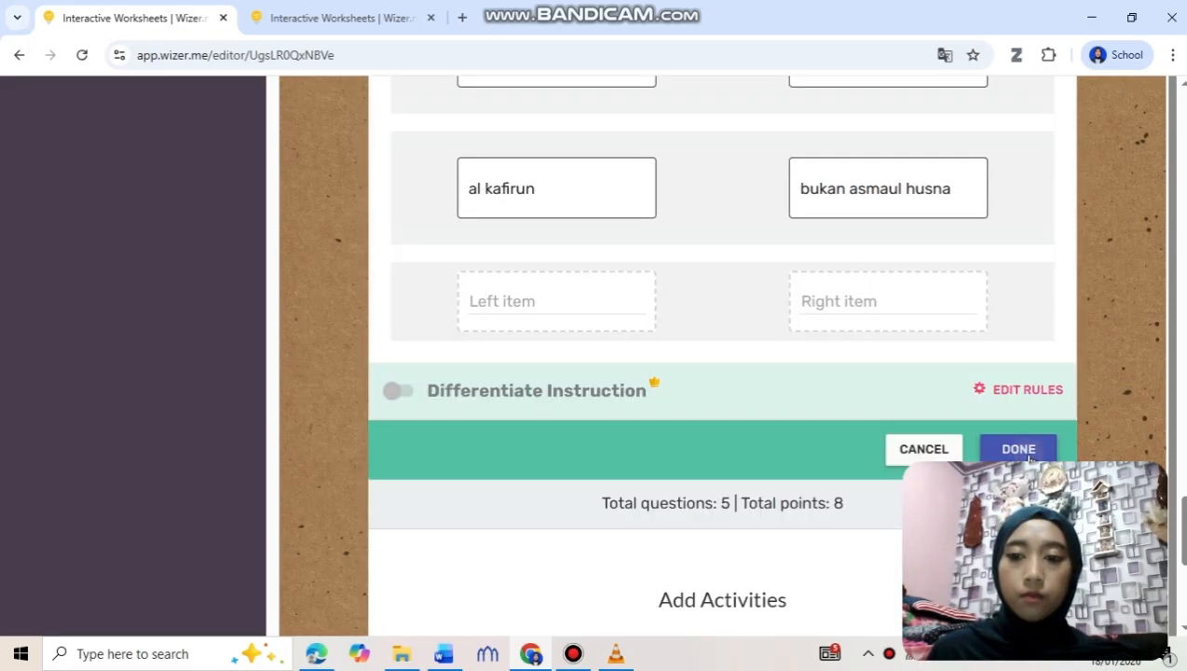
click(1018, 449)
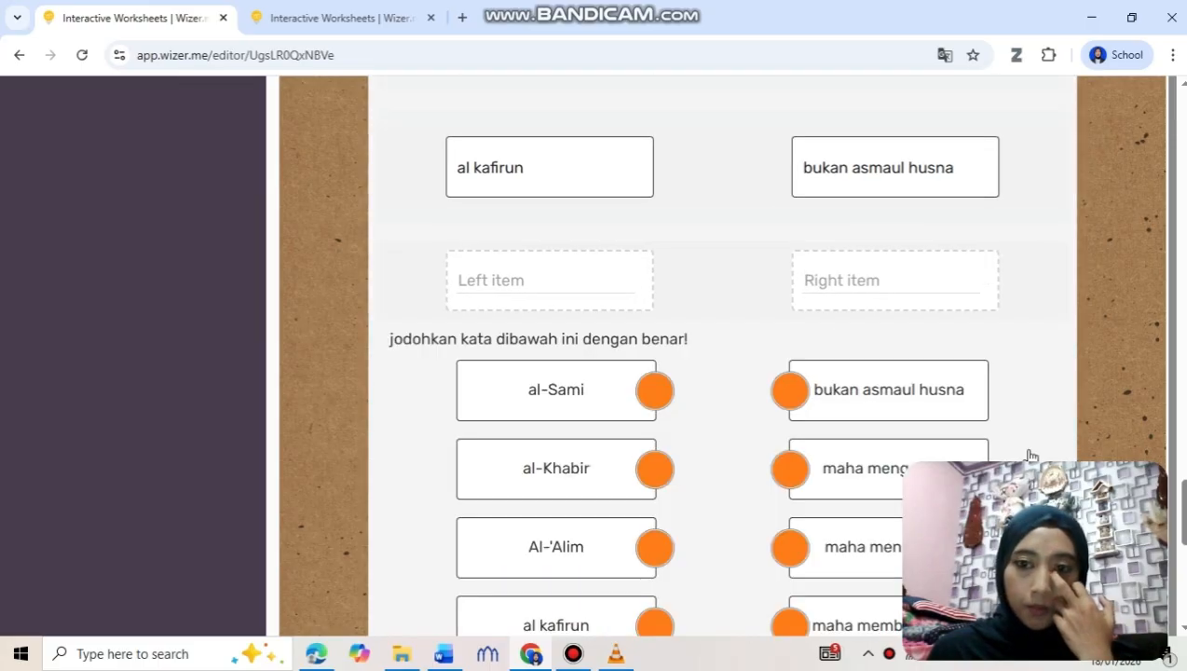
- Add a Link activity, then switch to the Word document MATERI WIZZWEME and copy the kampusimpian.com address under "Link web"
scroll(1028, 455, down, 7)
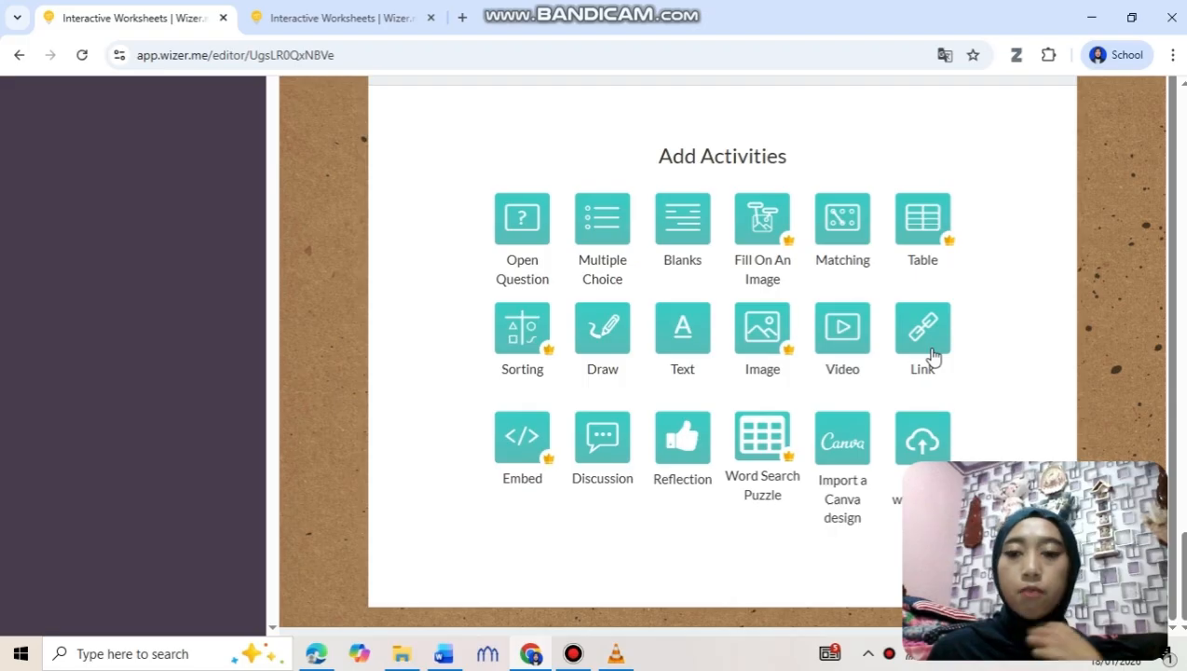
click(924, 340)
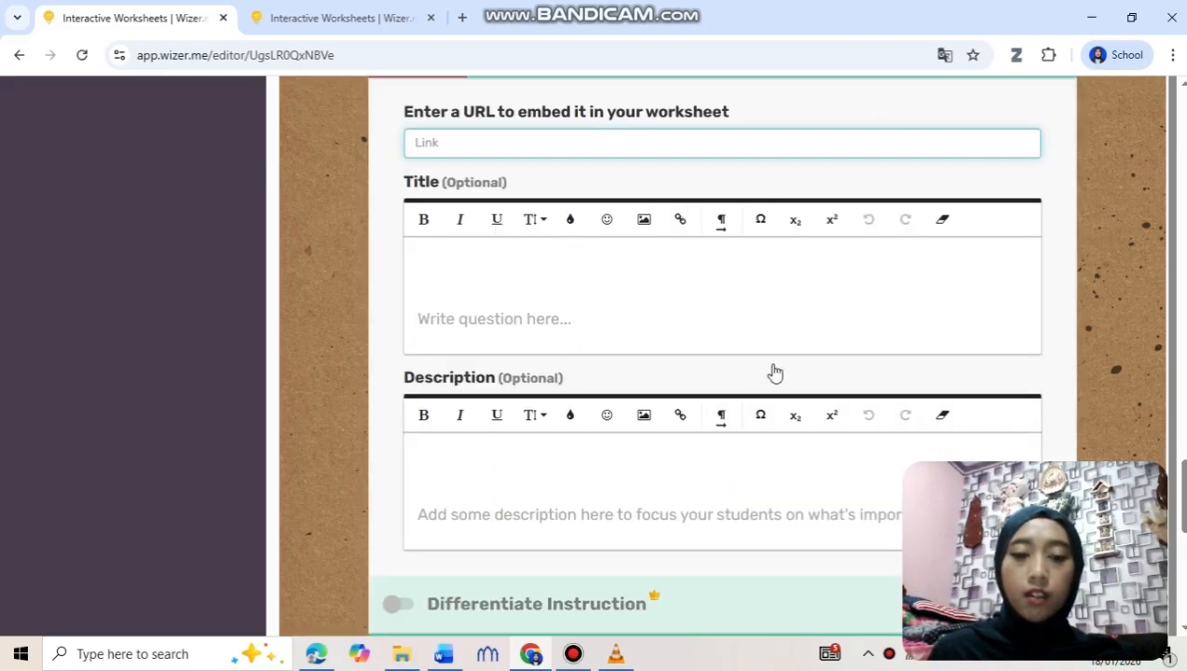
mouse_move(444, 653)
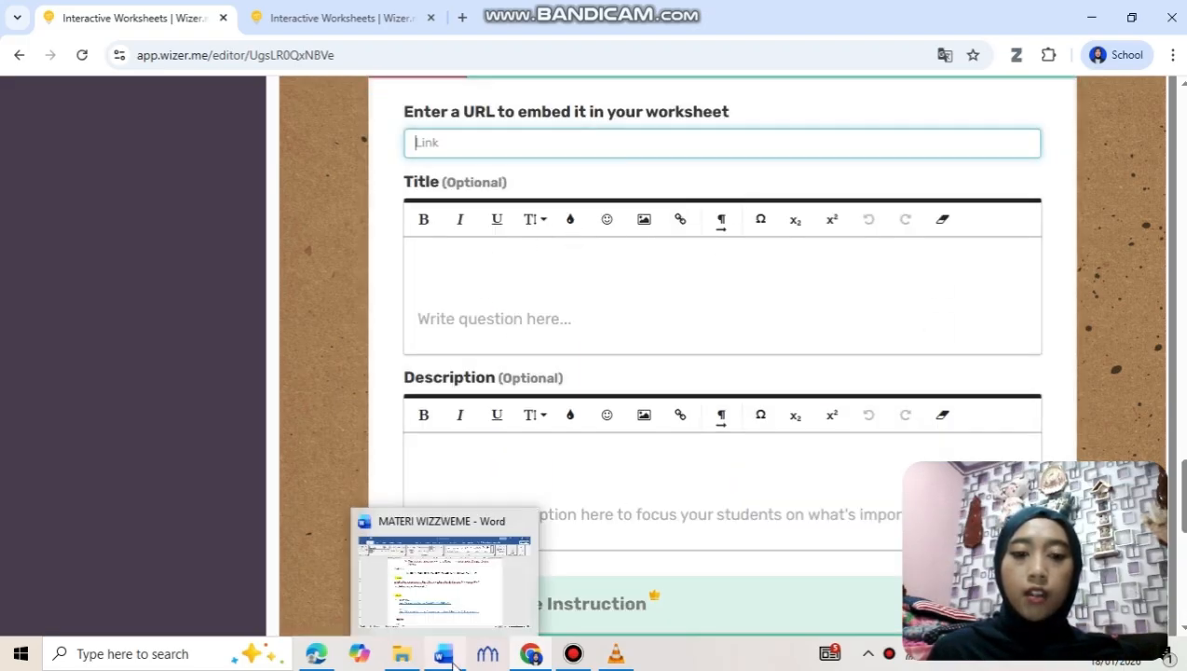
click(447, 595)
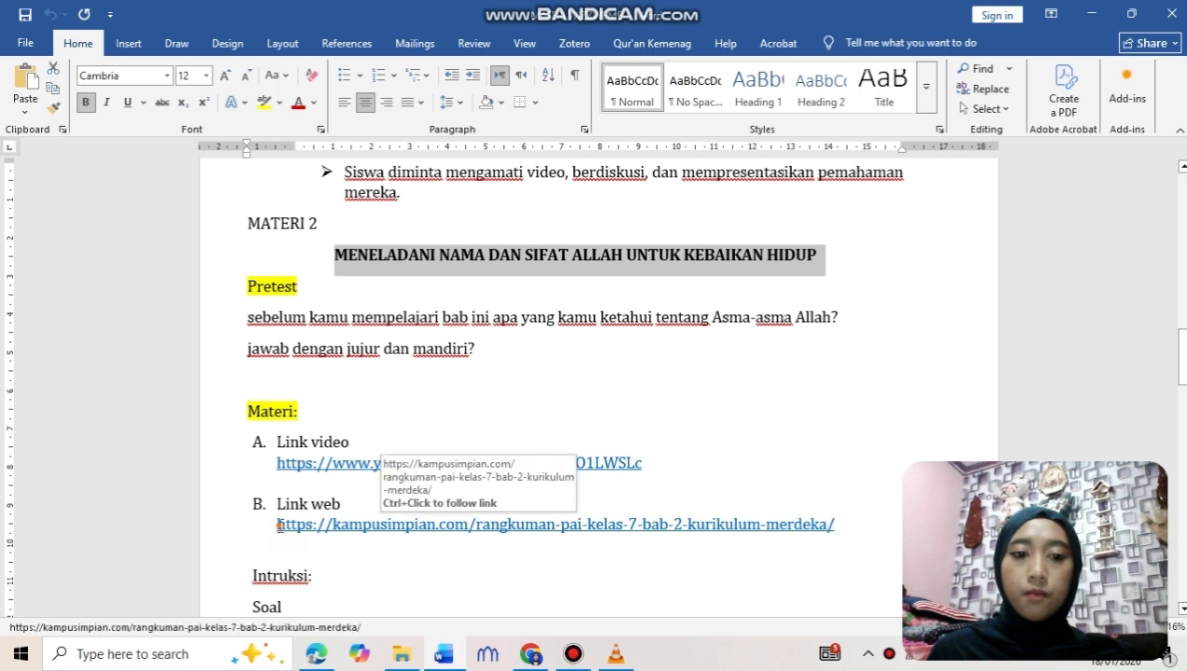
drag(279, 523, 832, 531)
key(ctrl+c)
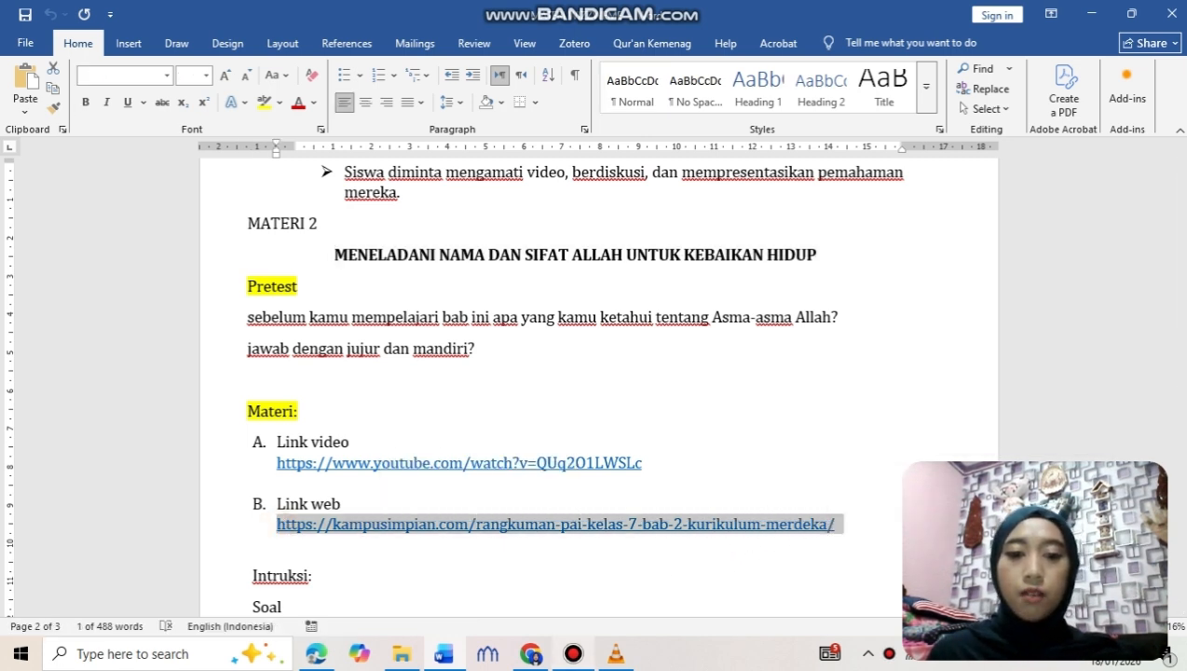
mouse_move(526, 661)
click(549, 615)
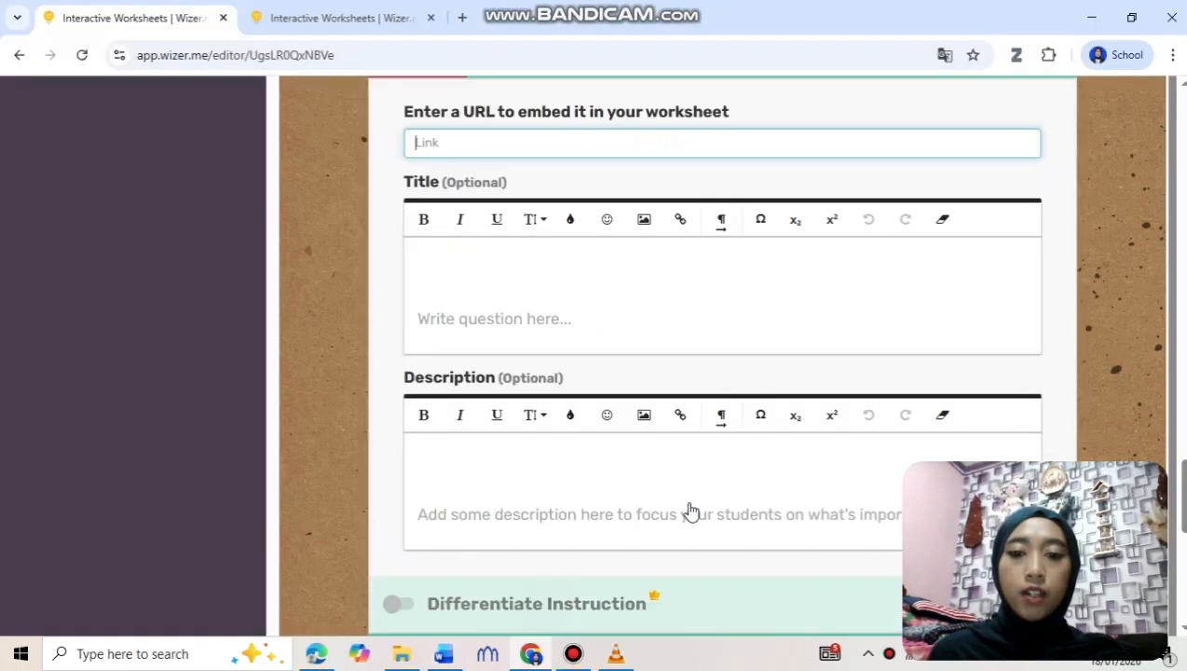
key(ctrl+v)
click(626, 298)
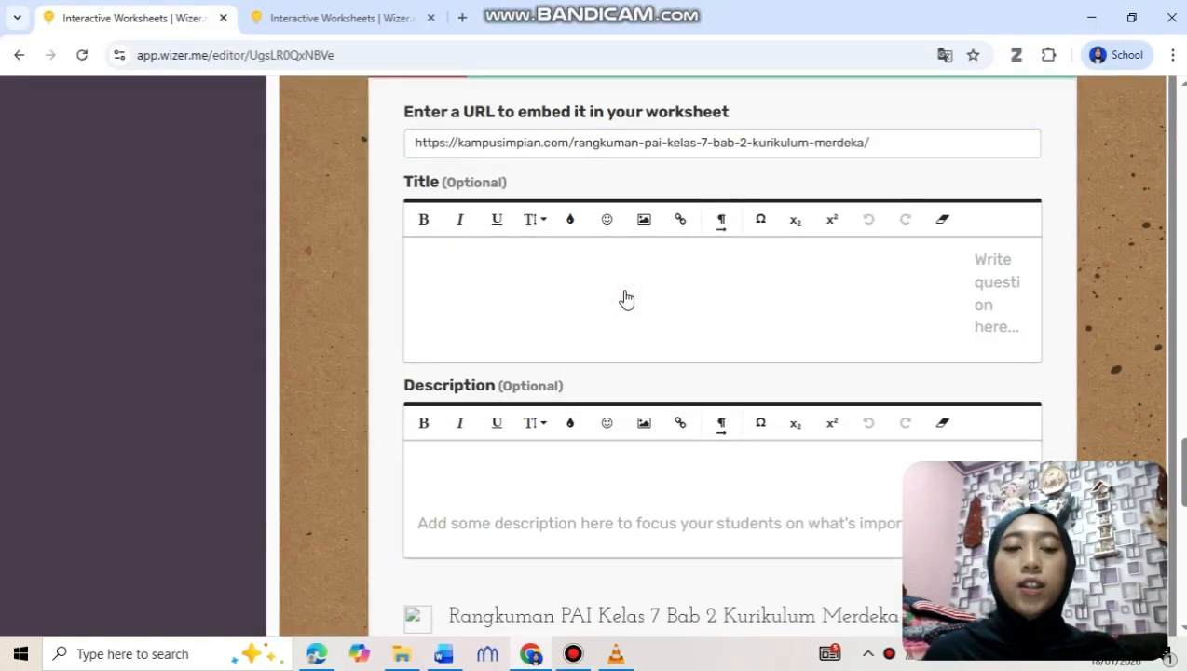